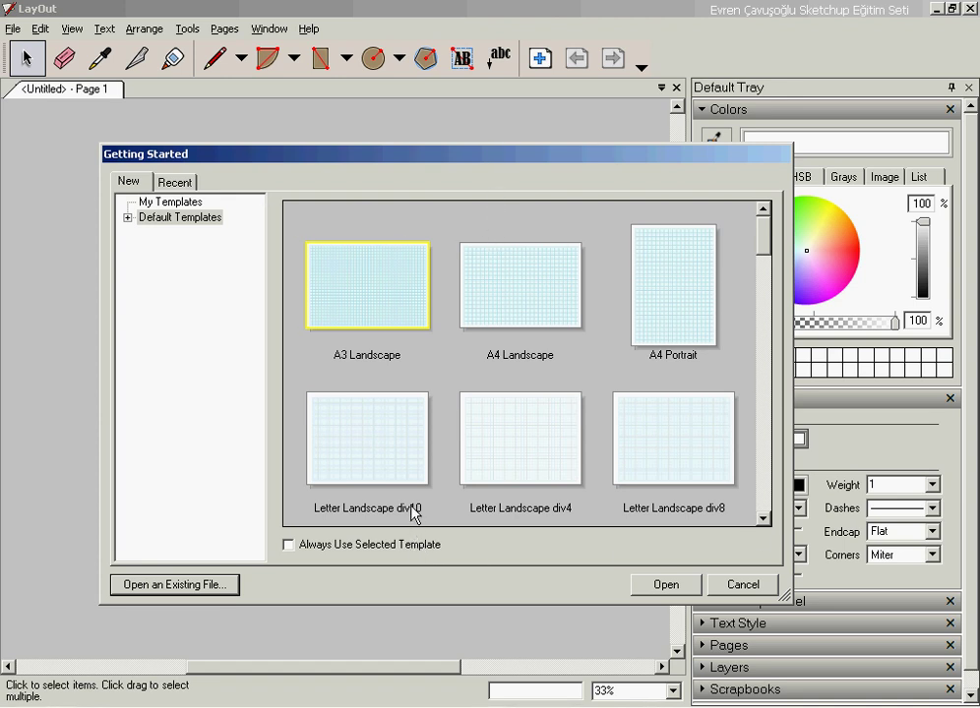
Choose the A4 Landscape template in Getting Started and open a new document from it
click(536, 291)
click(651, 295)
drag(768, 280, 767, 503)
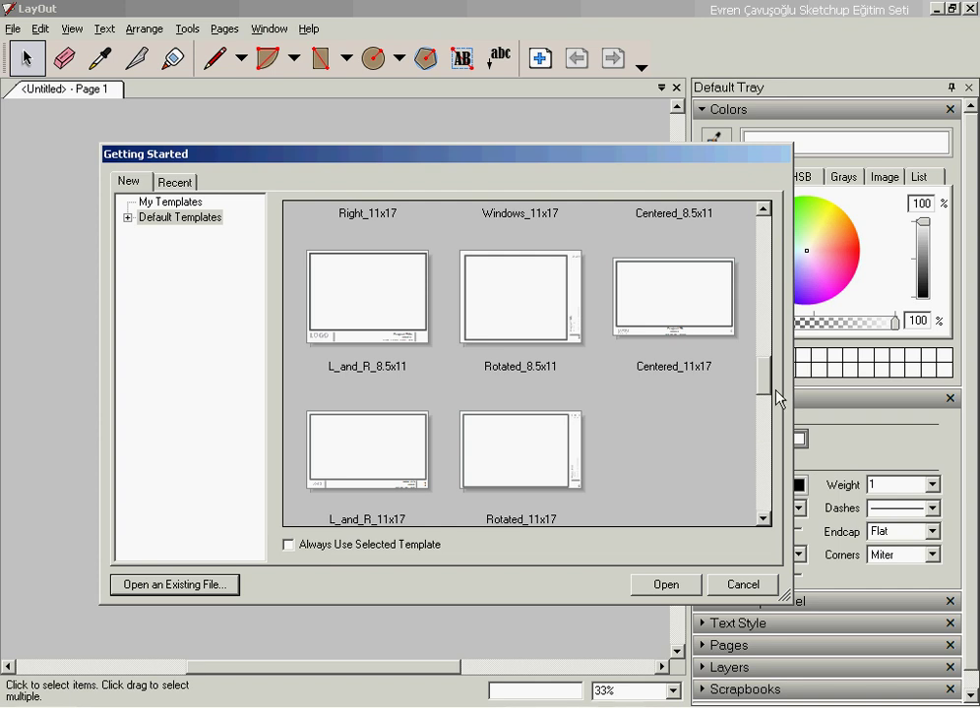
drag(780, 228, 779, 211)
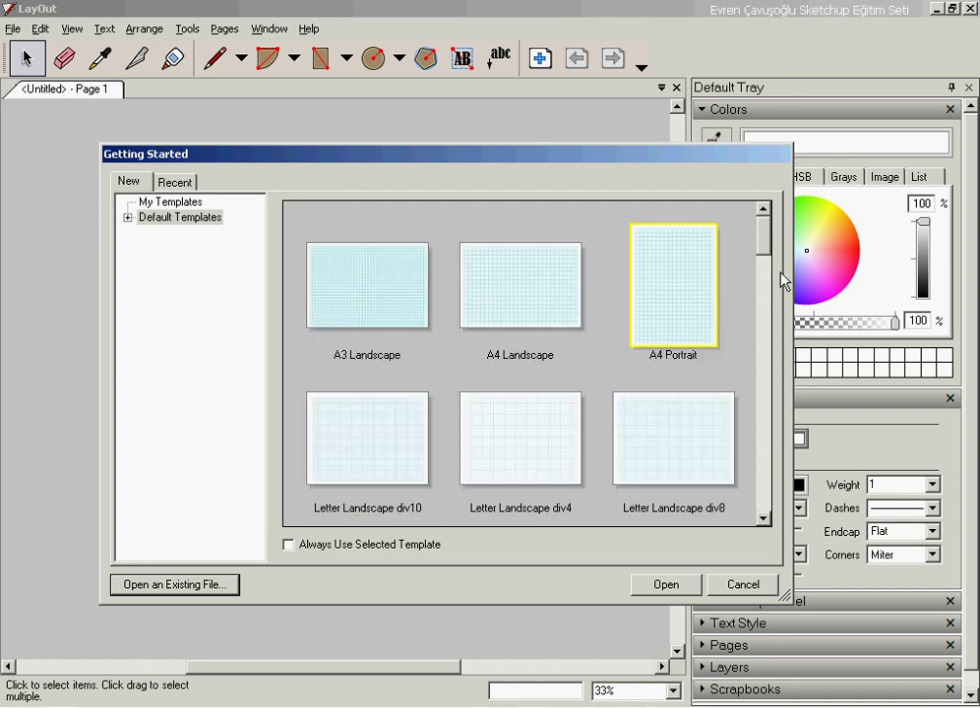
click(538, 309)
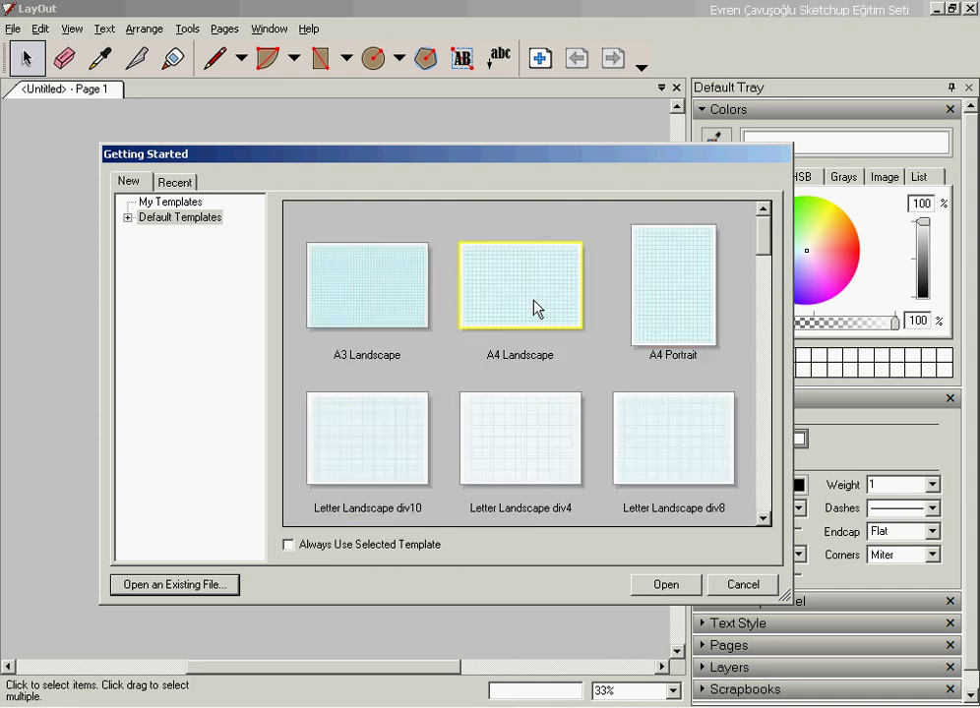
click(674, 591)
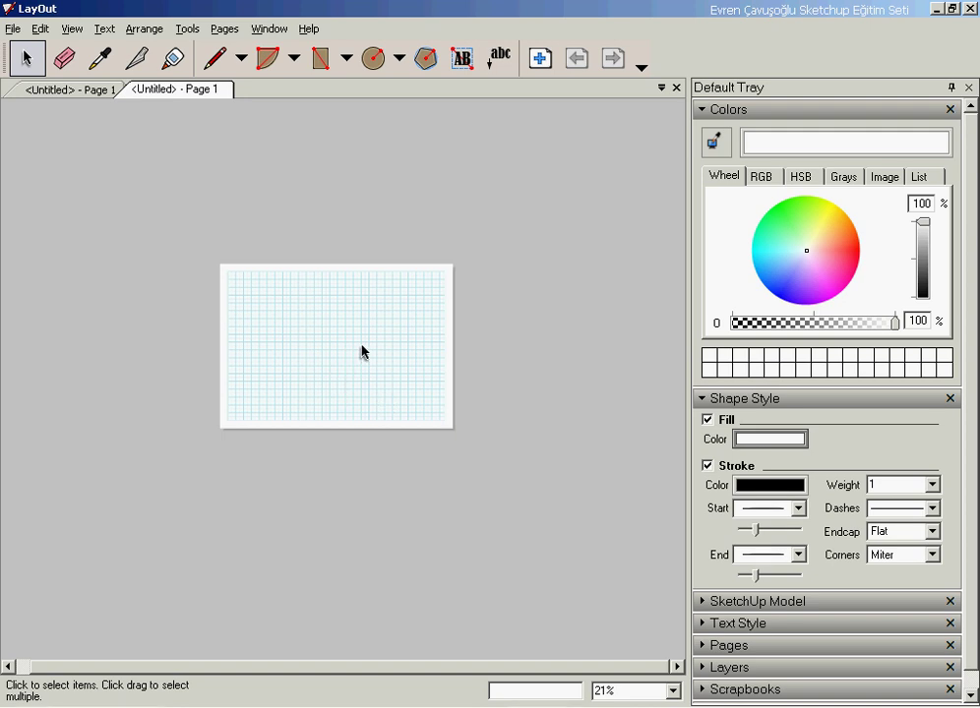
Zoom in and out around the blank A4 grid page with the mouse wheel
scroll(362, 352, up, 1)
scroll(383, 369, up, 2)
scroll(383, 369, up, 2)
scroll(345, 342, down, 4)
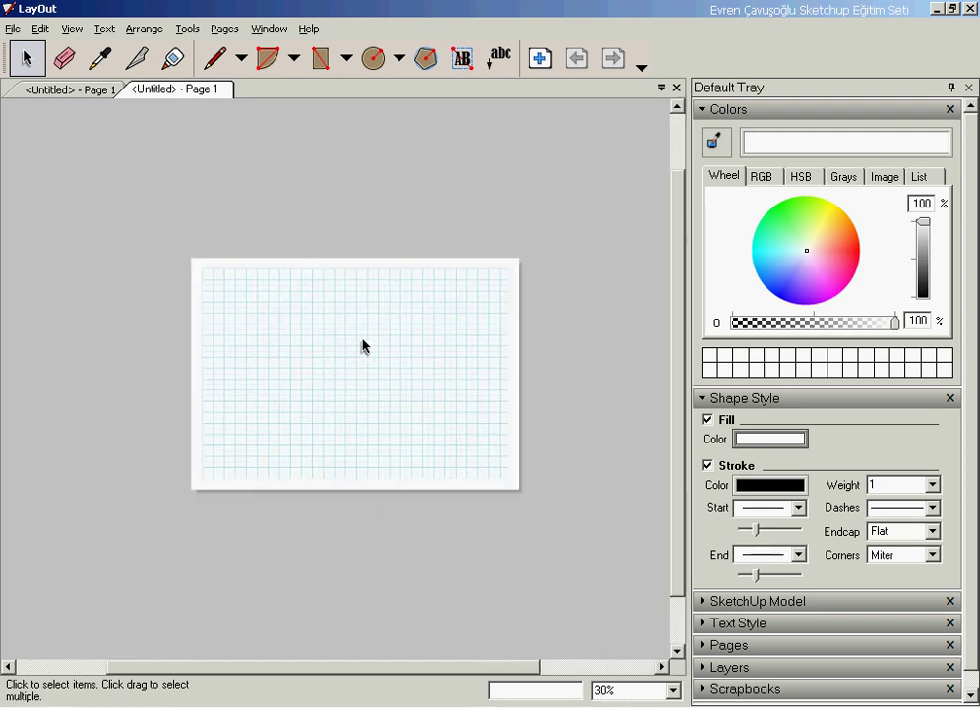
scroll(402, 356, up, 4)
scroll(402, 358, up, 2)
scroll(390, 350, down, 2)
scroll(355, 383, up, 1)
scroll(351, 383, down, 1)
scroll(349, 385, up, 1)
scroll(348, 385, up, 2)
scroll(348, 384, down, 2)
scroll(349, 385, down, 1)
scroll(349, 384, up, 2)
scroll(348, 385, down, 2)
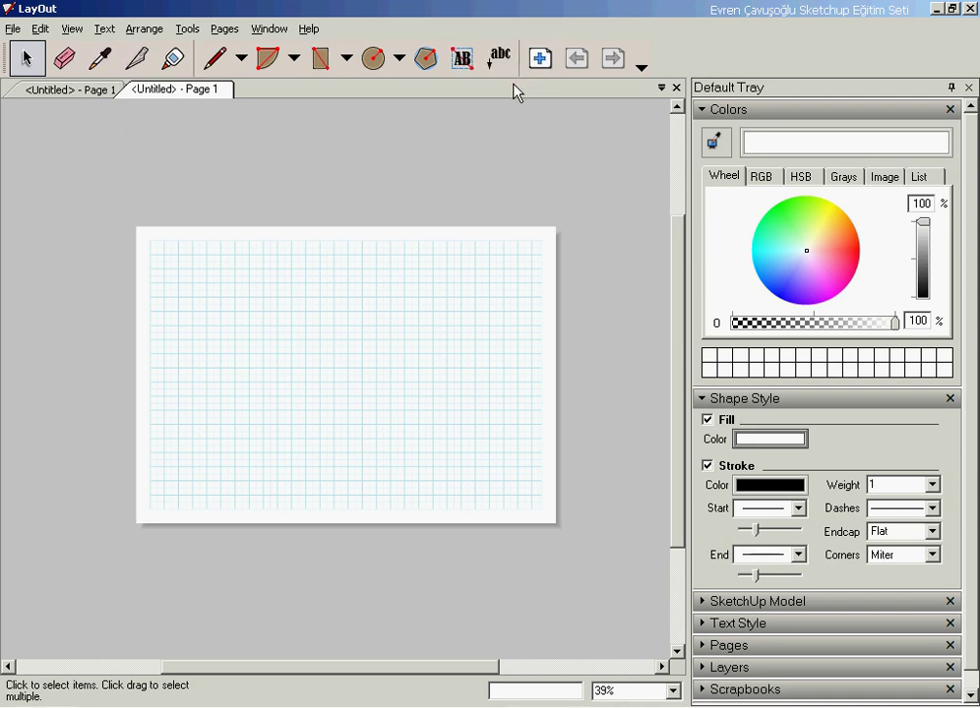
Draw a three-edge polyline with the Line tool, then cancel it and undo its edges
click(228, 69)
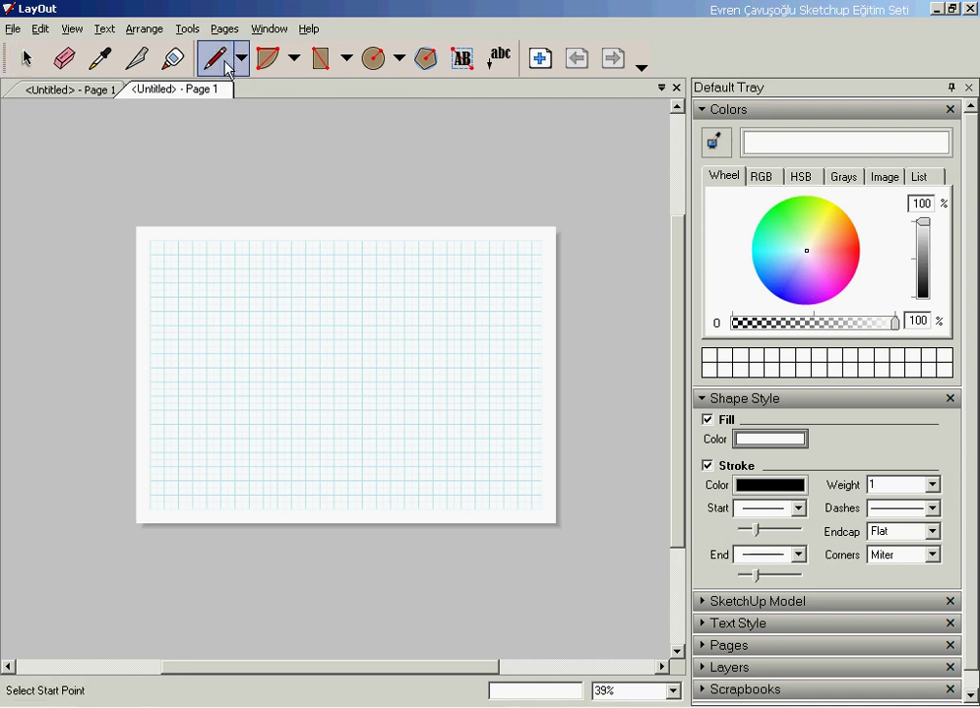
scroll(216, 362, up, 1)
scroll(217, 362, up, 2)
click(142, 276)
click(345, 275)
click(344, 454)
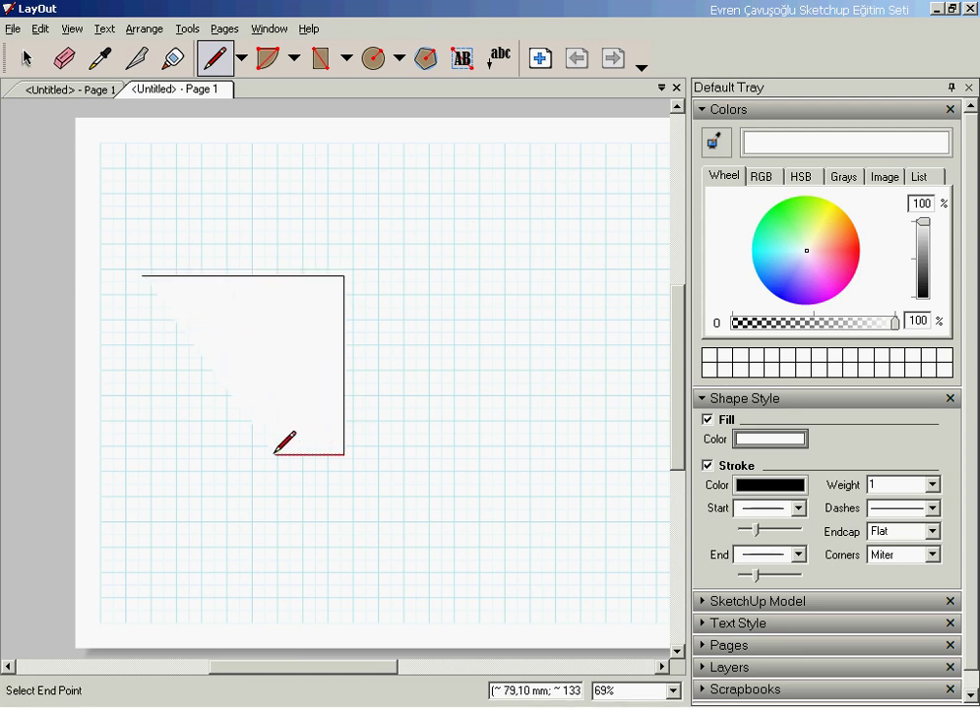
click(144, 455)
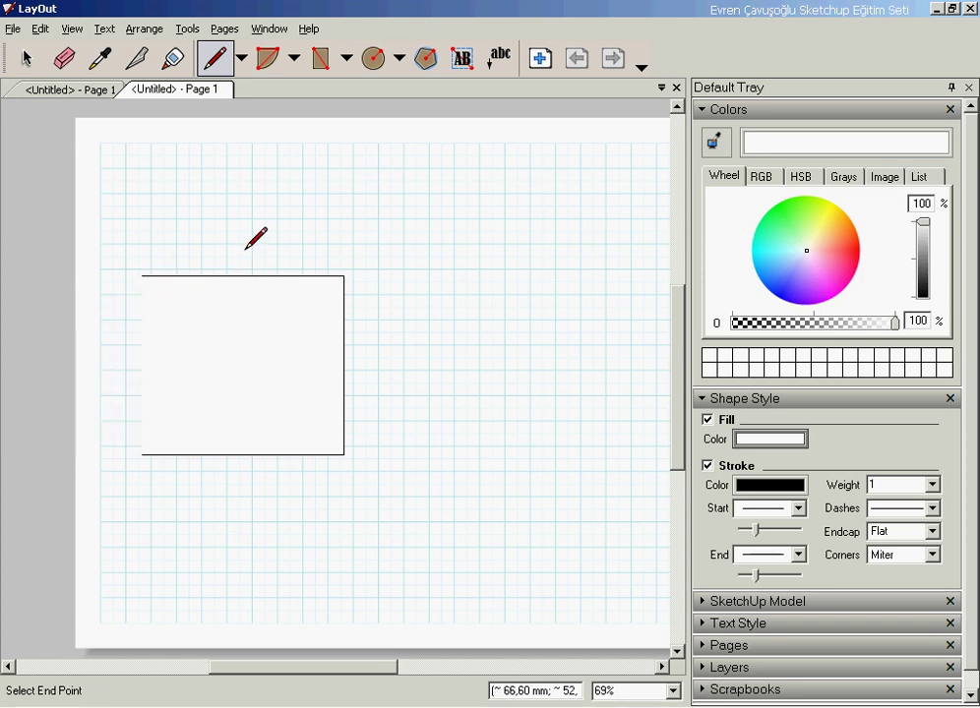
key(Escape)
key(ctrl+z)
key(space)
Delete the leftover line and draw one horizontal line across the upper left
click(272, 276)
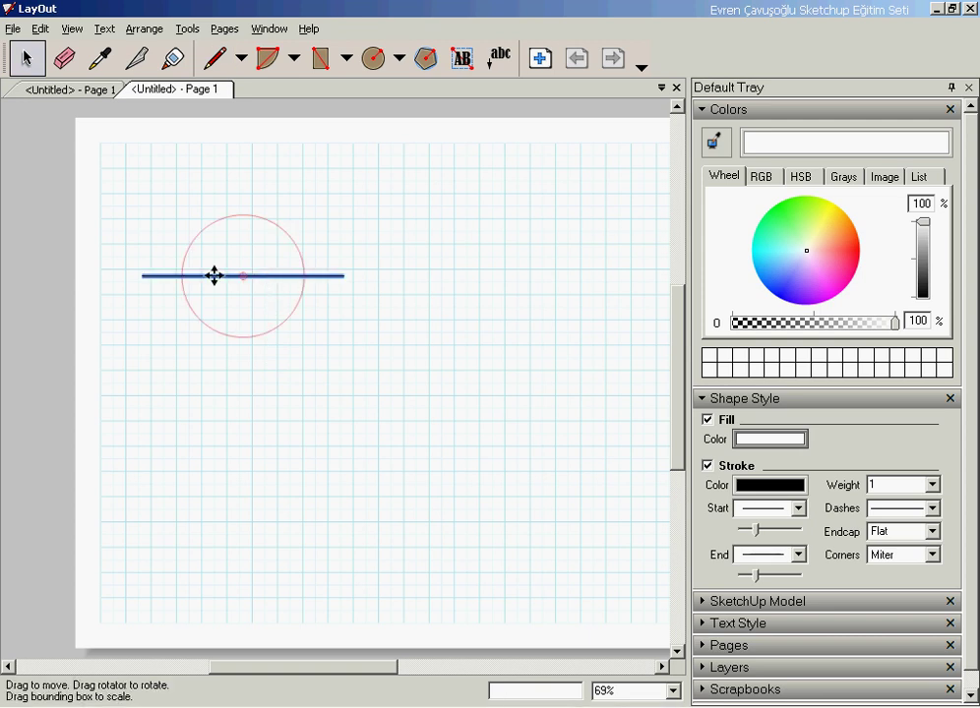
key(Delete)
click(214, 59)
click(171, 238)
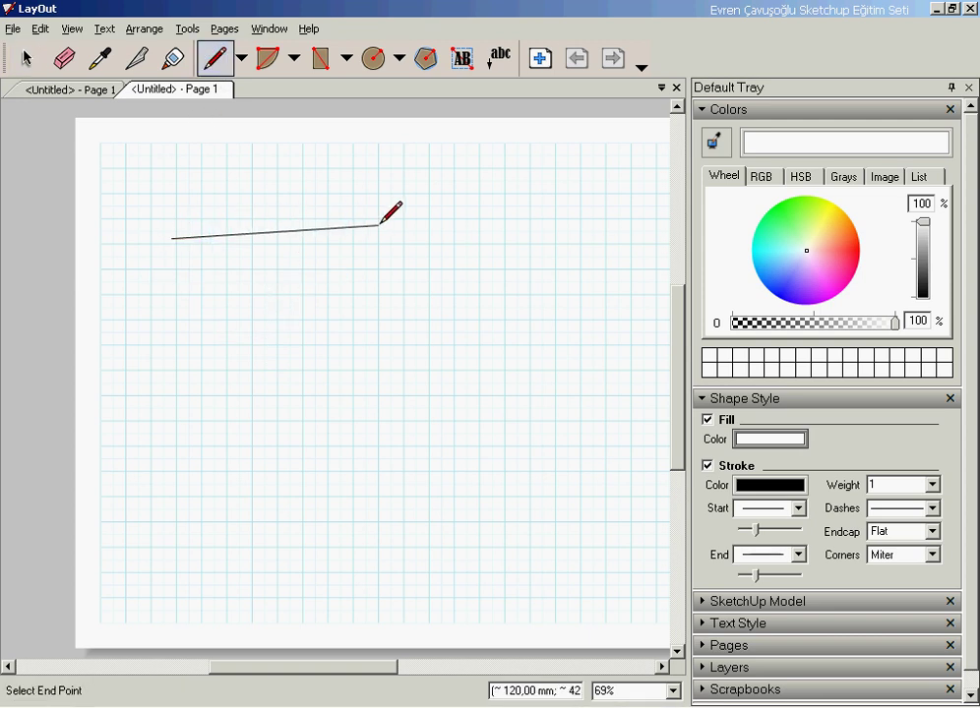
click(427, 238)
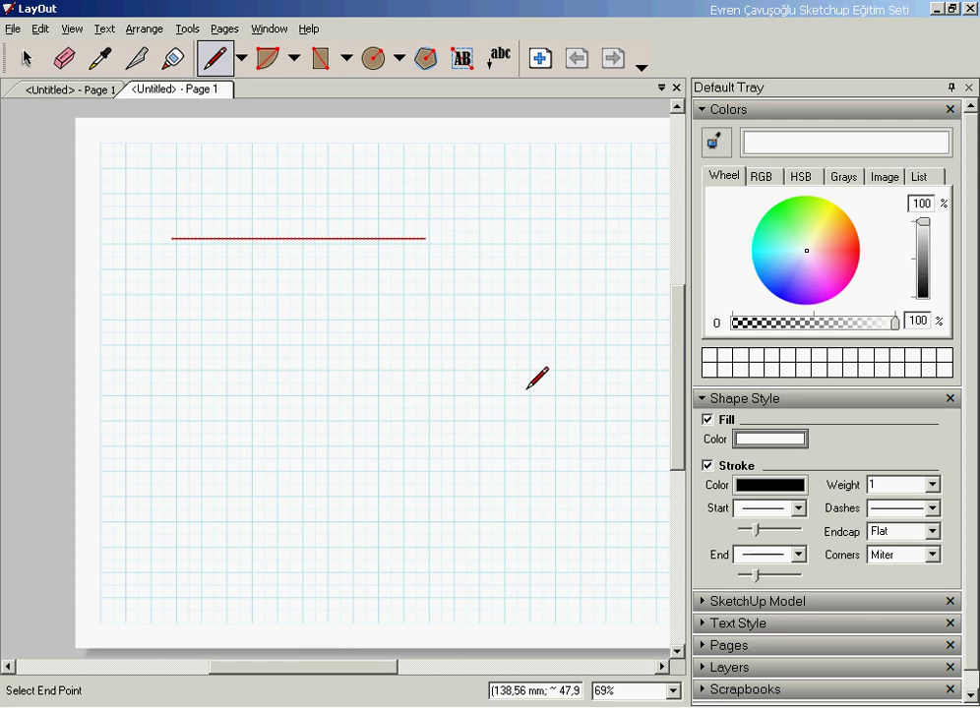
key(Escape)
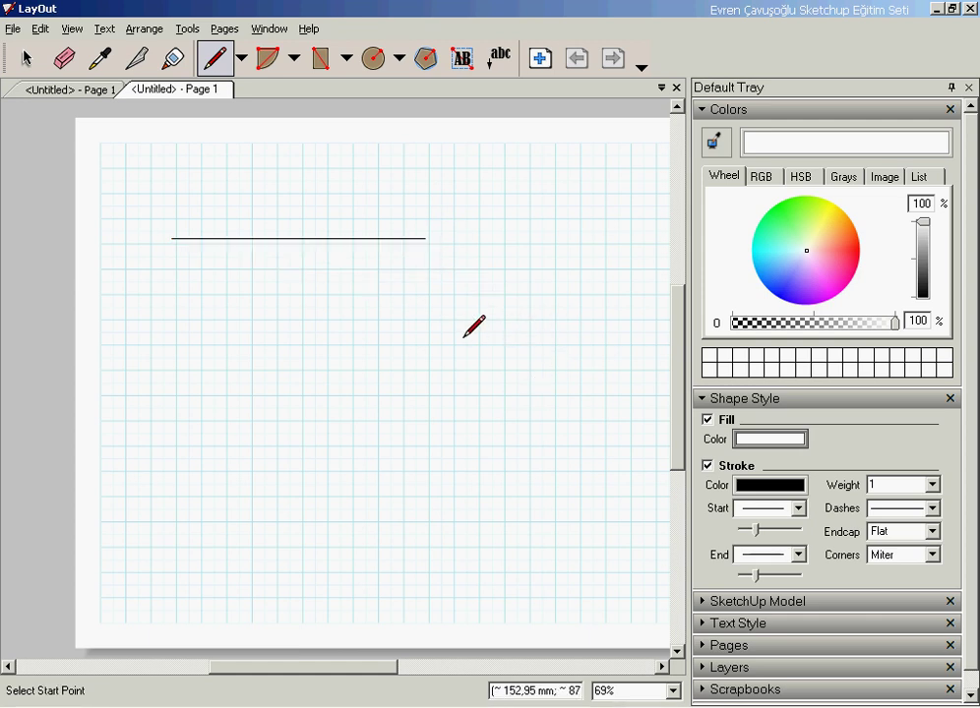
key(space)
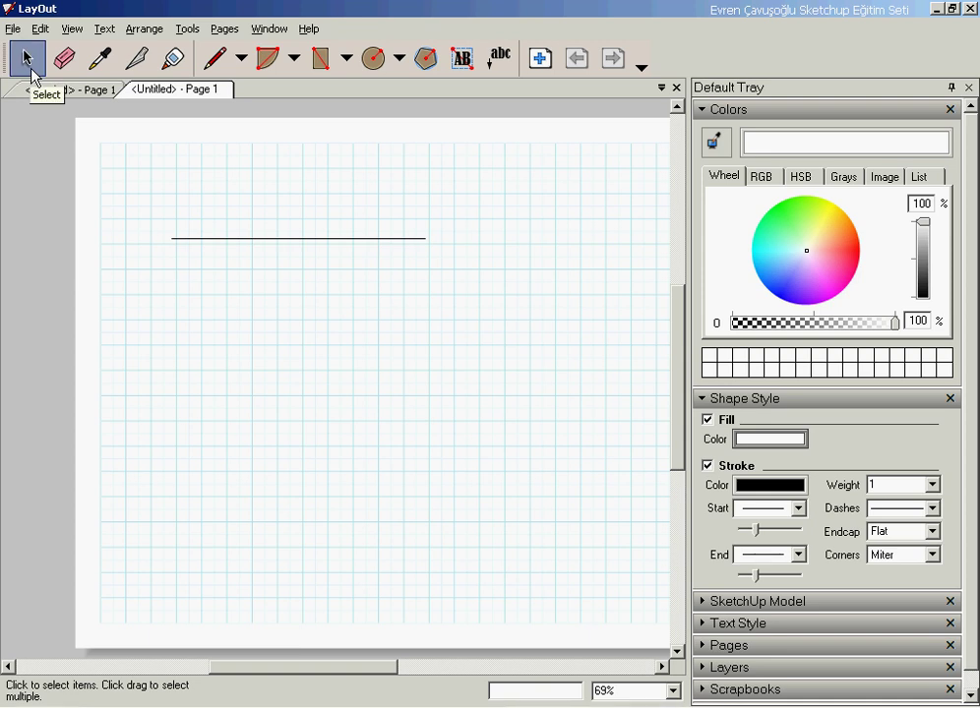
Move the horizontal line lower on the page and try rotating it back to horizontal
click(242, 241)
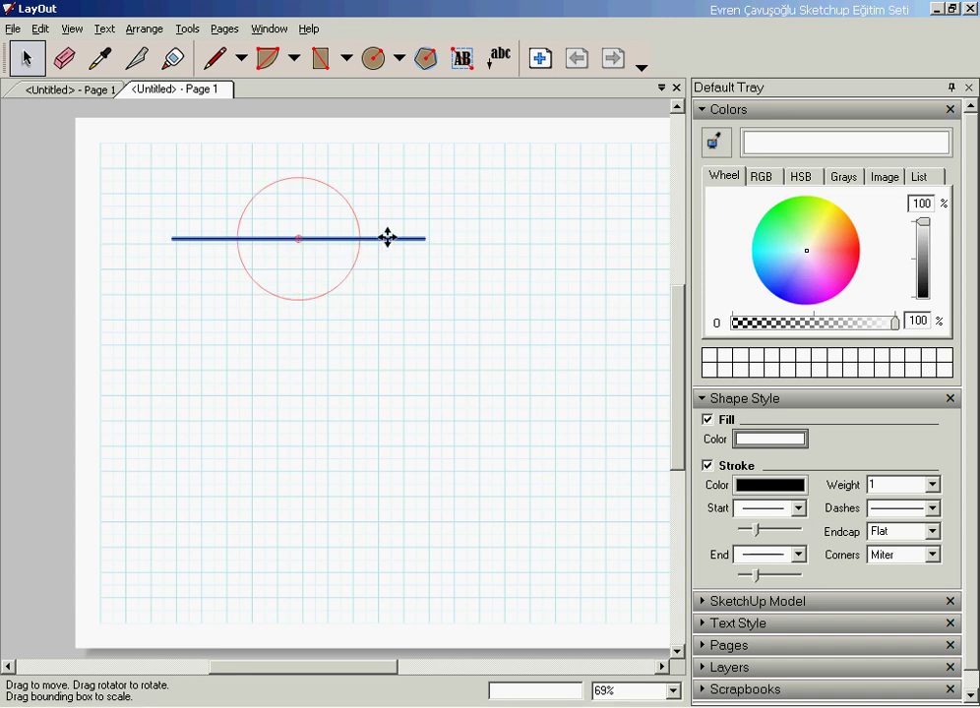
mouse_move(410, 240)
mouse_down()
mouse_move(410, 274)
mouse_move(580, 403)
mouse_move(356, 354)
mouse_move(544, 285)
mouse_move(383, 431)
mouse_move(398, 261)
mouse_move(609, 336)
mouse_move(477, 440)
mouse_move(428, 297)
mouse_up()
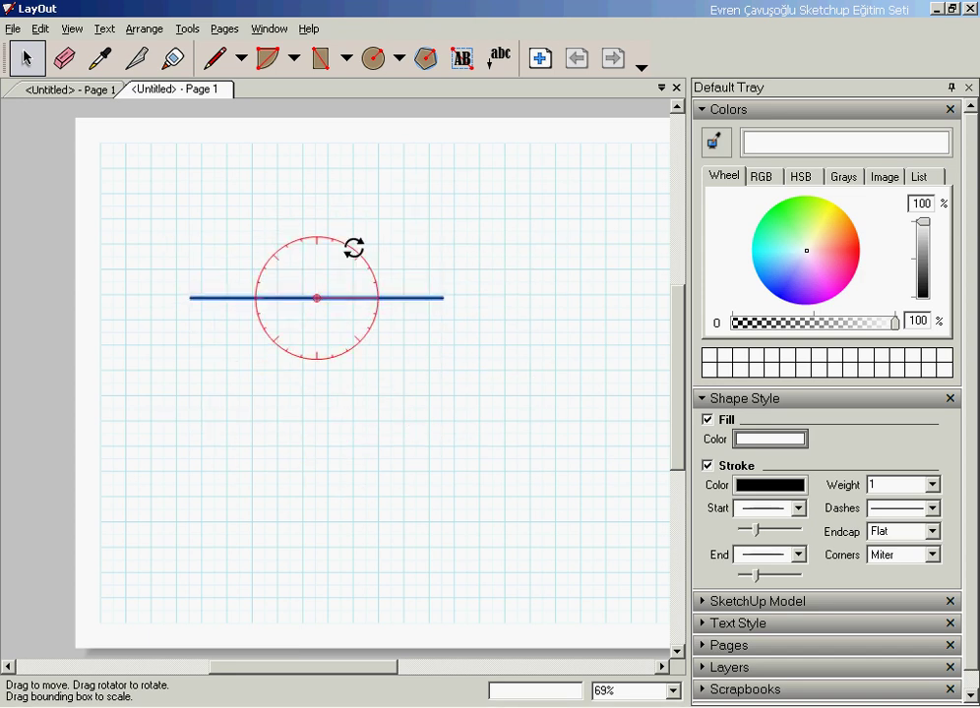
click(393, 256)
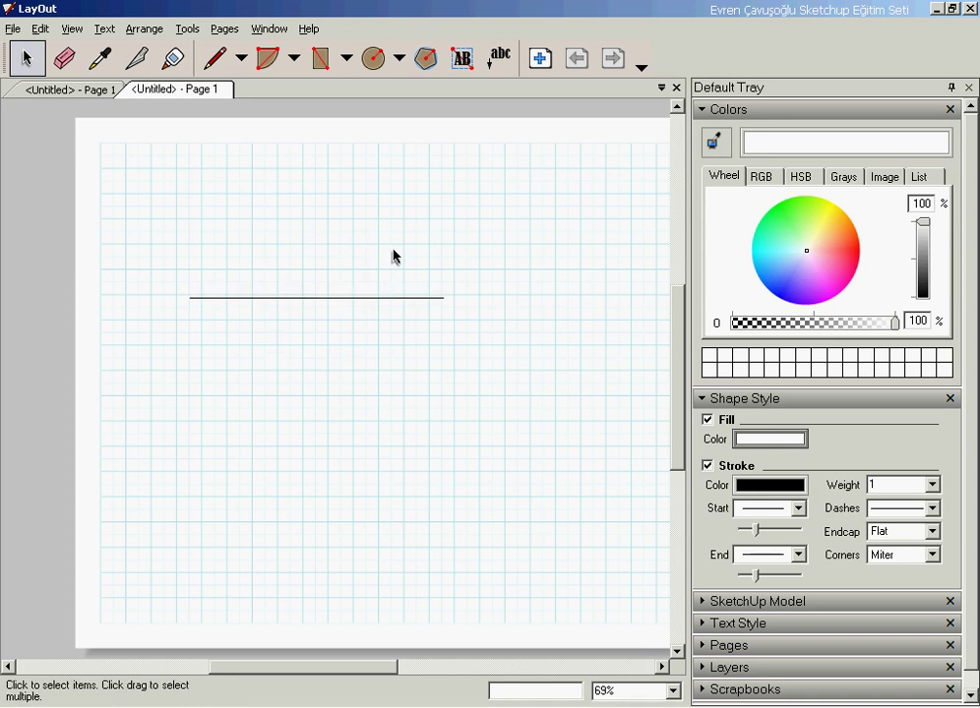
click(386, 298)
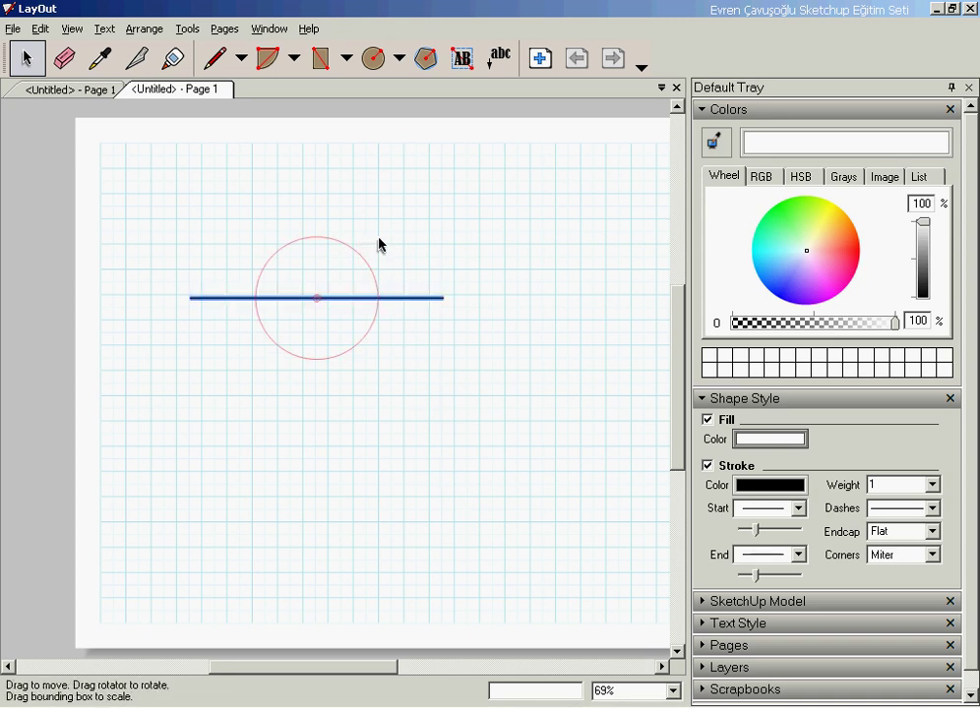
mouse_move(353, 254)
mouse_down()
mouse_move(243, 254)
mouse_move(367, 224)
mouse_move(379, 333)
mouse_move(326, 345)
mouse_move(398, 315)
mouse_move(344, 352)
mouse_move(385, 337)
mouse_move(439, 202)
mouse_move(391, 165)
mouse_up()
Rotate the line around its right endpoint, then delete it
click(504, 295)
click(429, 297)
drag(316, 299, 442, 298)
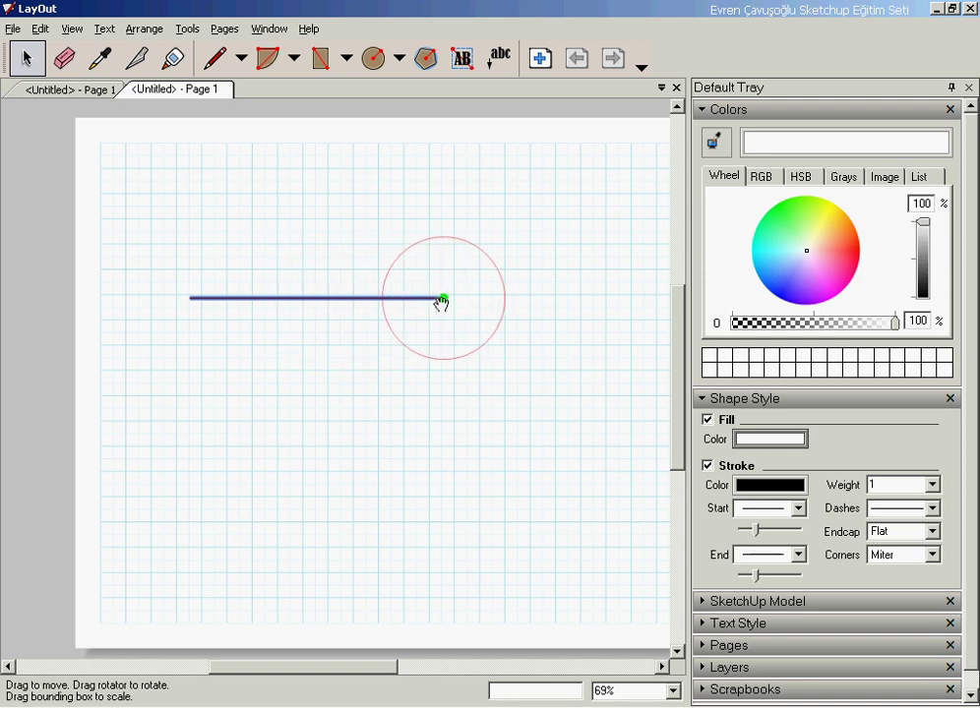
mouse_move(483, 253)
mouse_down()
mouse_move(518, 322)
mouse_move(449, 402)
mouse_move(365, 319)
mouse_move(462, 252)
mouse_move(488, 361)
mouse_move(392, 415)
mouse_move(488, 374)
mouse_move(426, 243)
mouse_move(467, 374)
mouse_move(470, 252)
mouse_move(406, 300)
mouse_move(478, 345)
mouse_move(404, 348)
mouse_move(522, 355)
mouse_move(488, 230)
mouse_move(486, 245)
mouse_up()
click(442, 238)
click(388, 298)
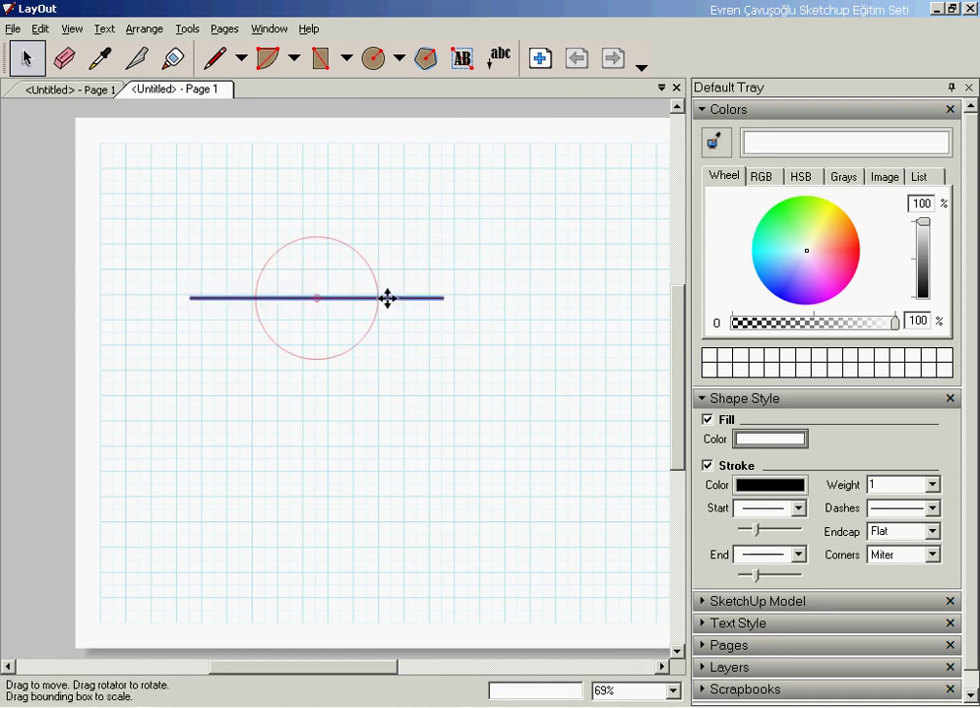
key(Delete)
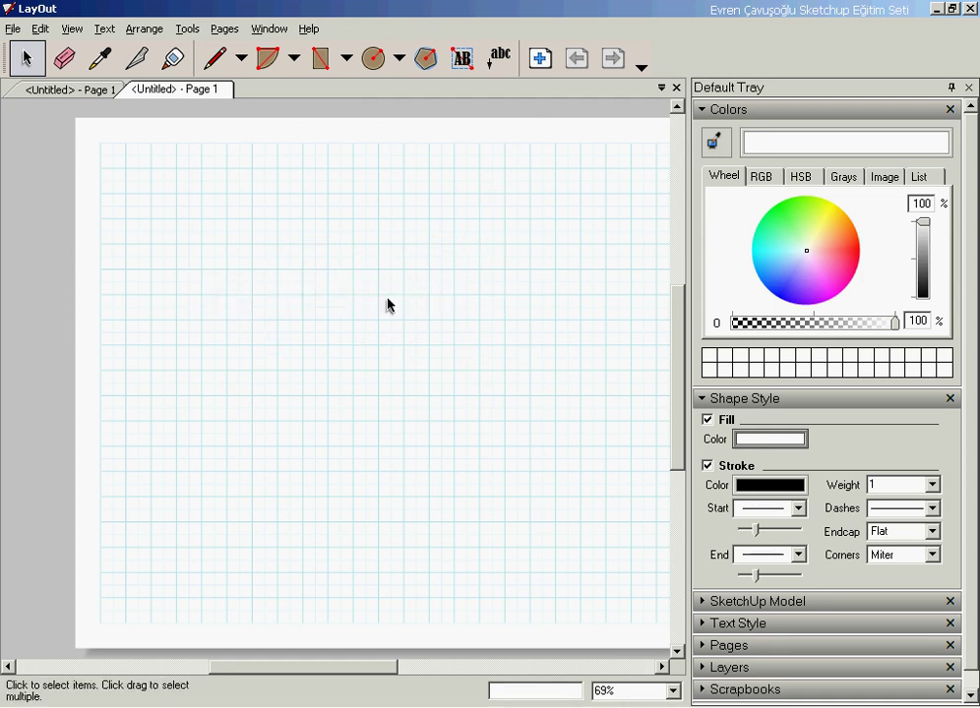
click(292, 65)
click(295, 96)
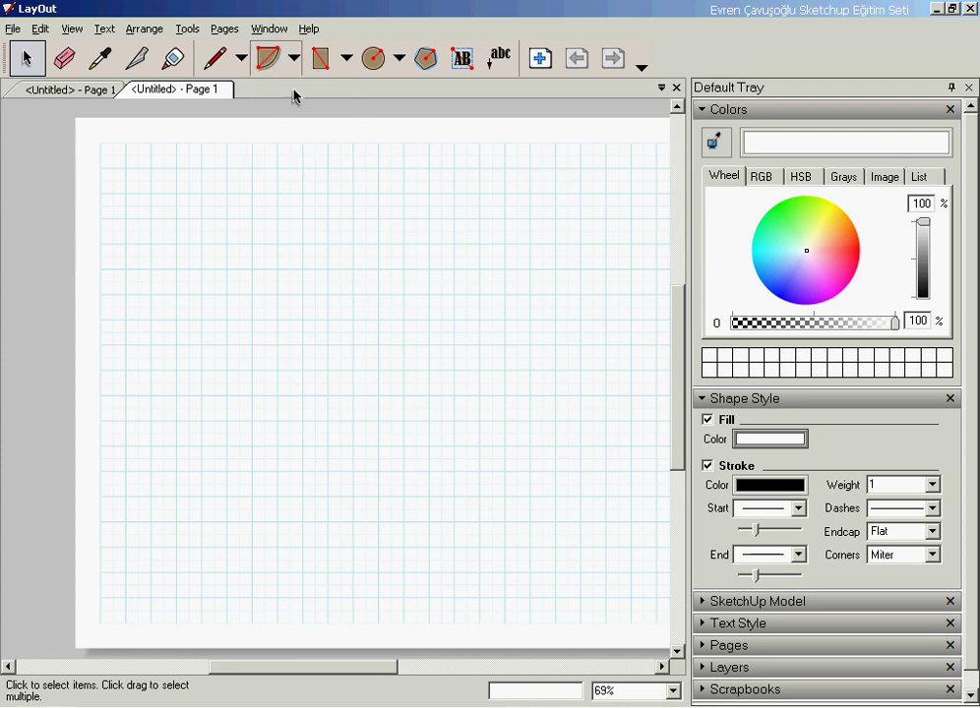
click(170, 272)
click(443, 273)
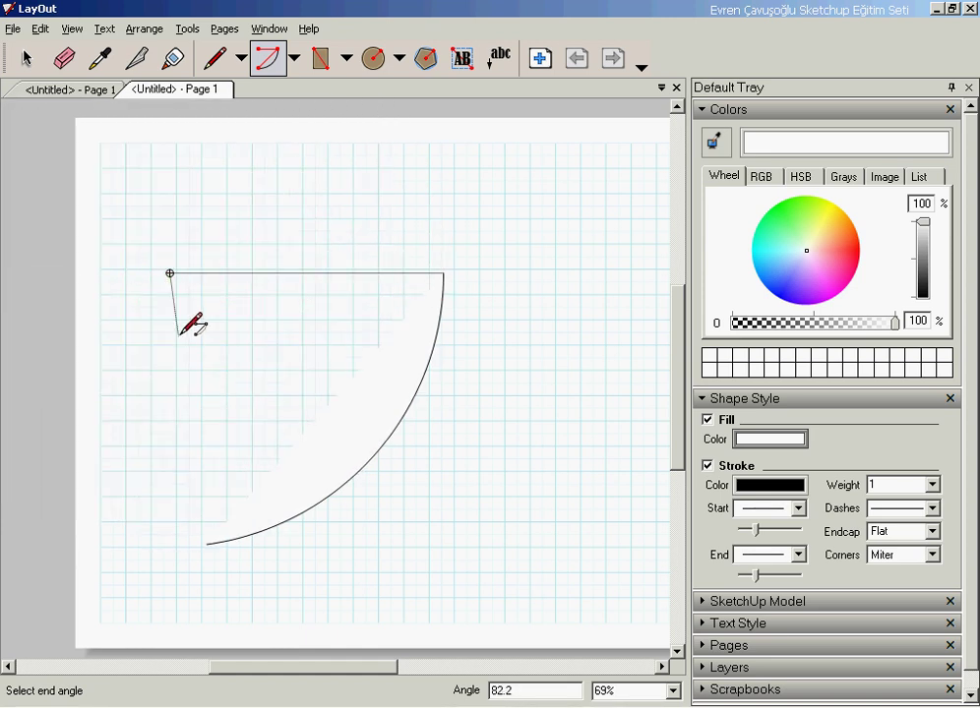
key(Escape)
key(space)
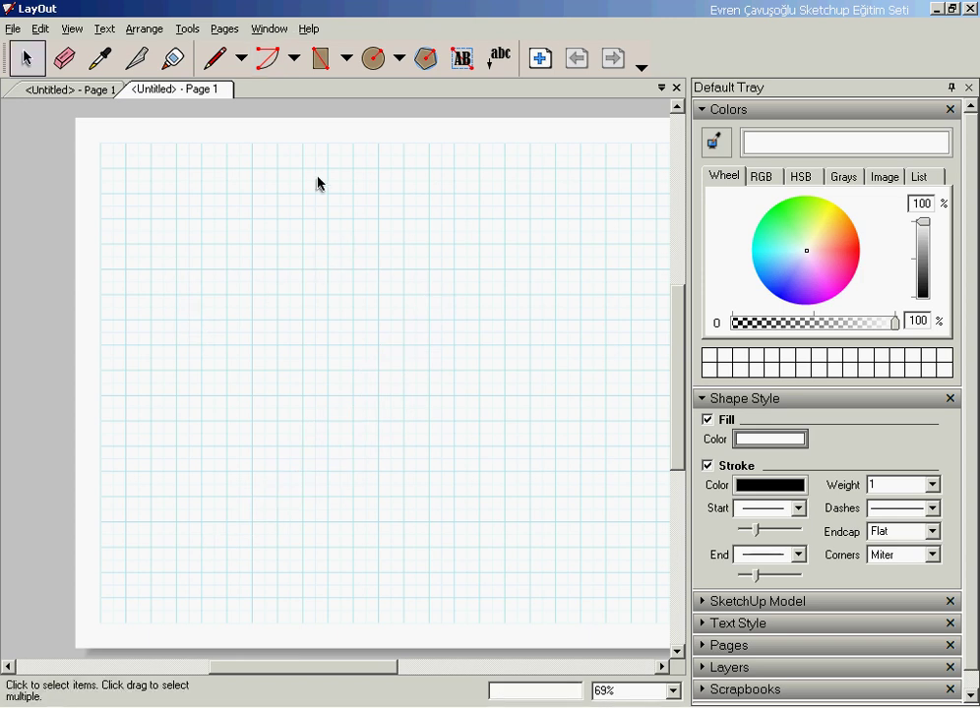
Draw a tall rectangle and Ctrl-drag an identical copy to its right
click(320, 58)
click(201, 250)
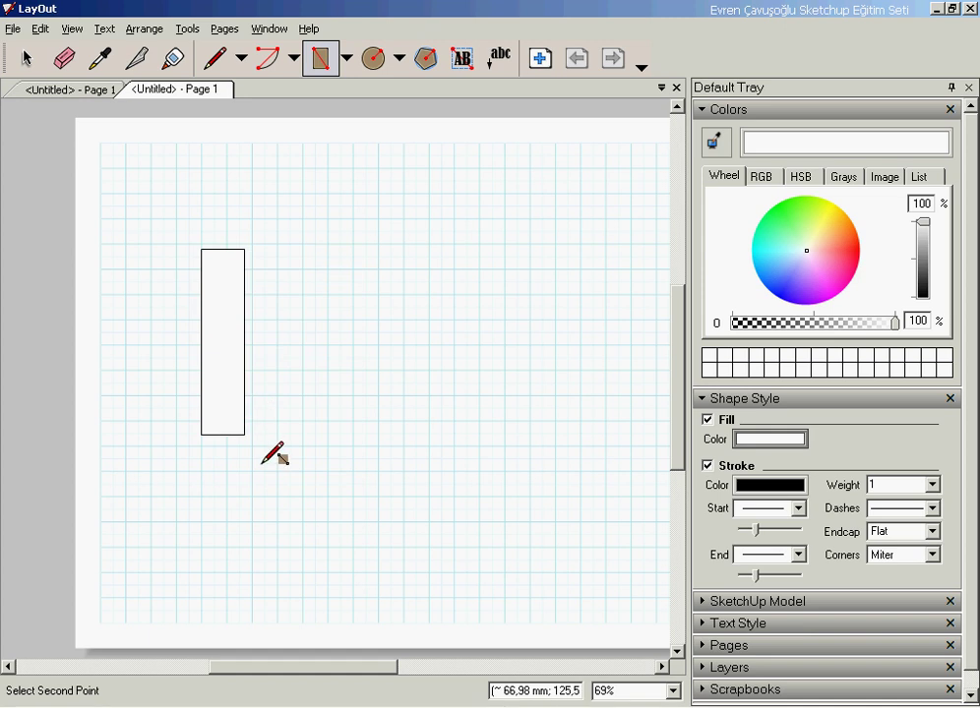
click(305, 531)
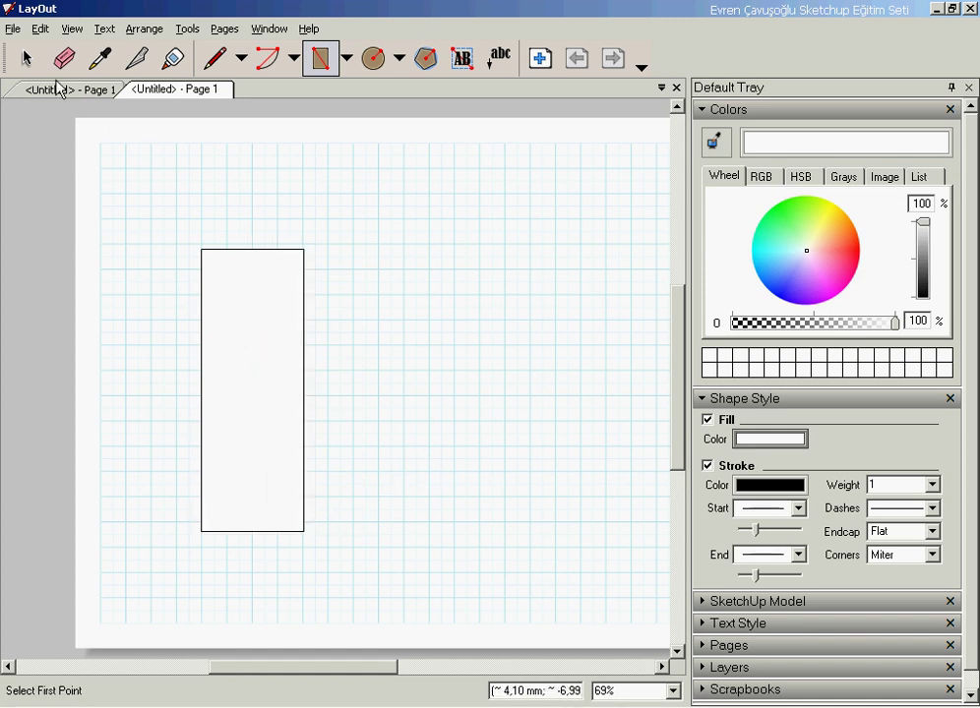
click(26, 58)
click(263, 367)
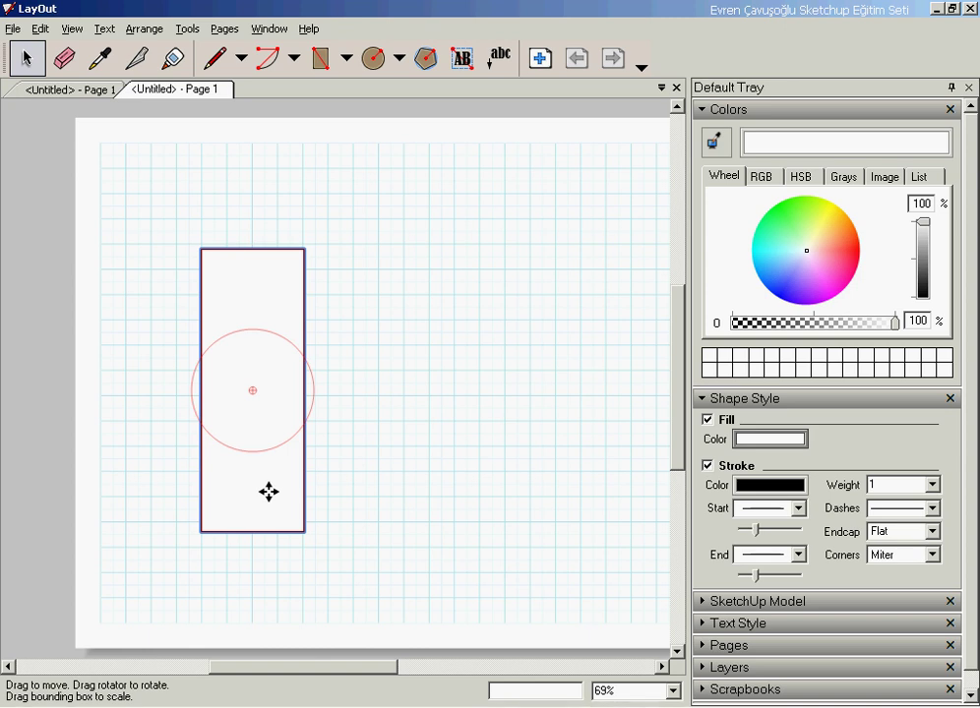
ctrl+drag(269, 491, 424, 492)
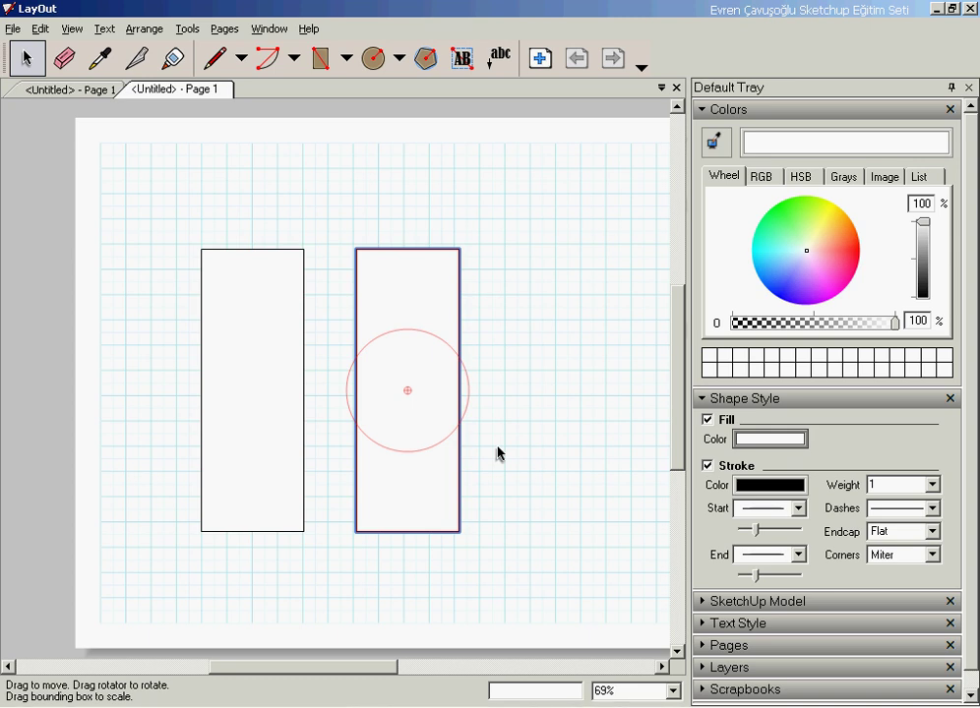
Fill the right rectangle with bright green from the Colors wheel
click(510, 497)
click(413, 464)
click(784, 252)
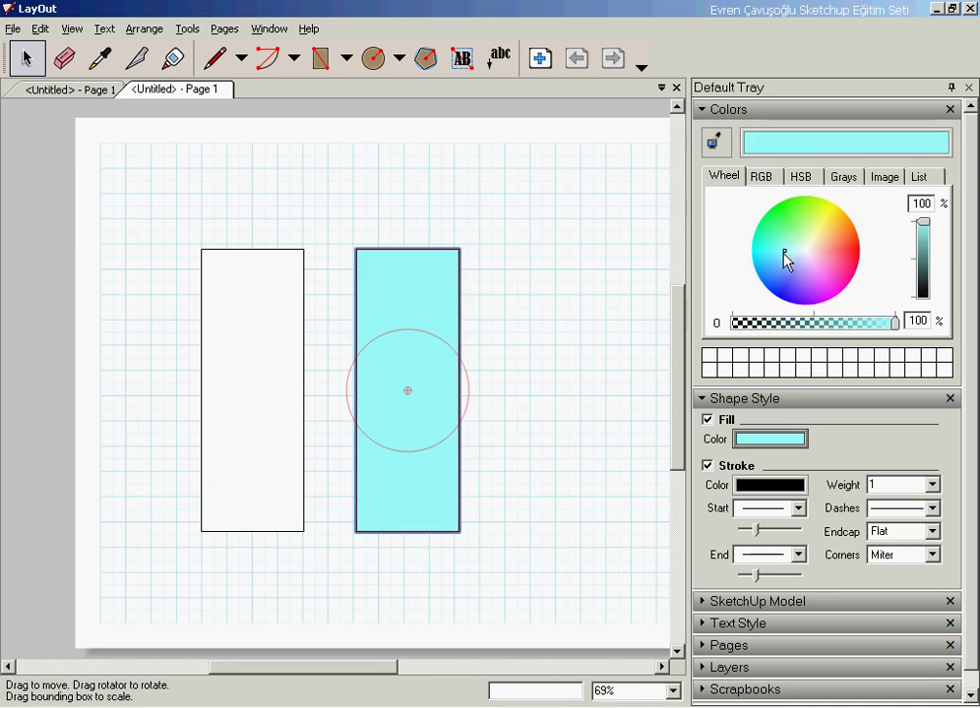
click(791, 227)
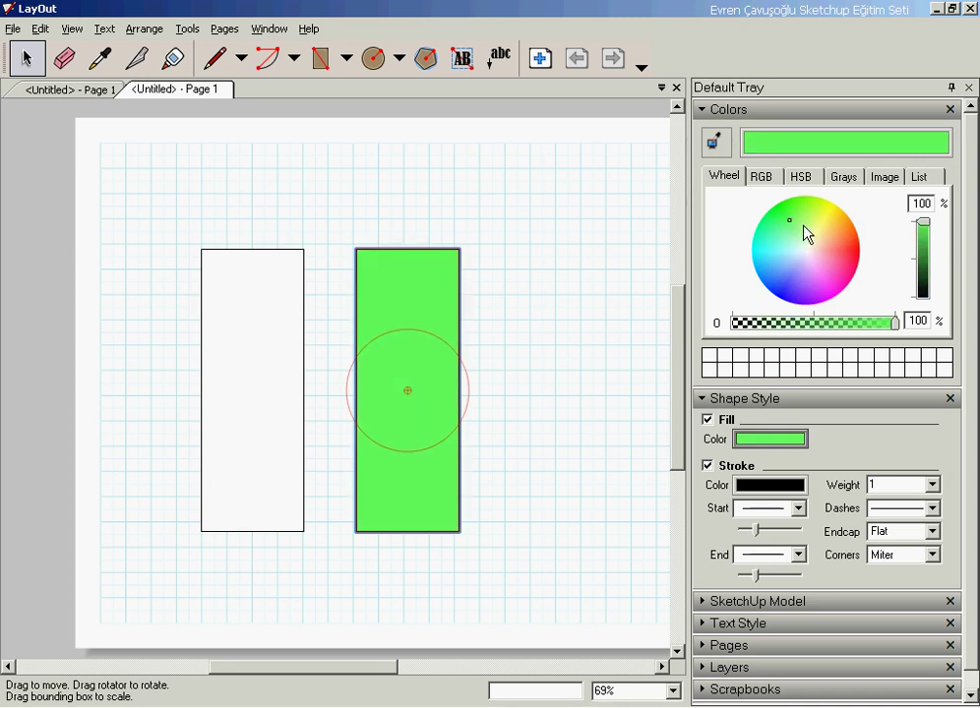
click(553, 333)
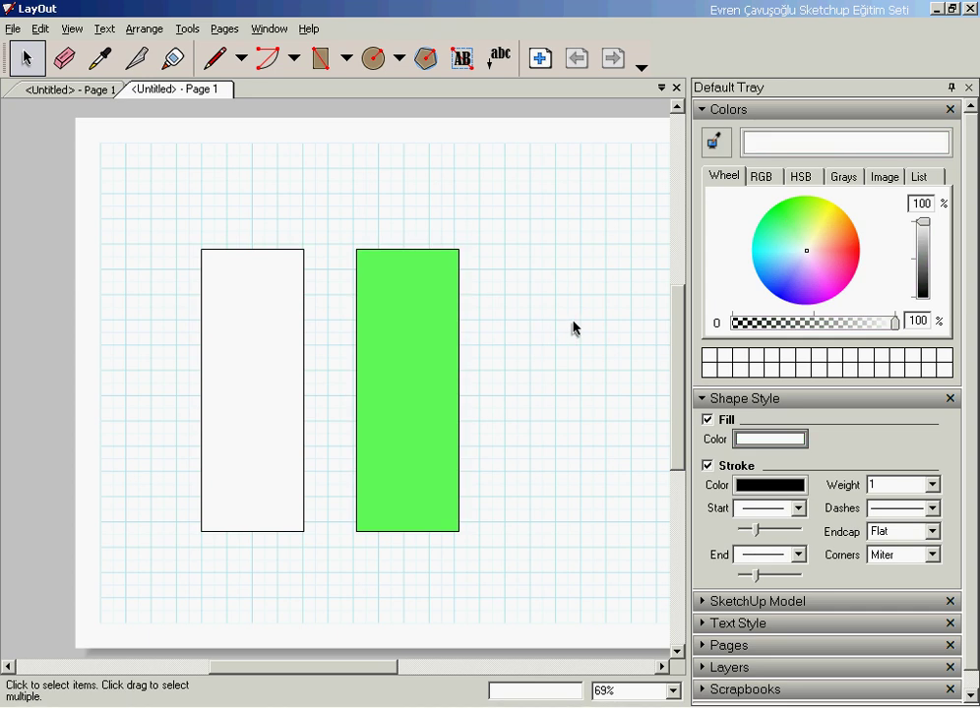
Give the left white rectangle a light red fill and show the named colours list
click(269, 366)
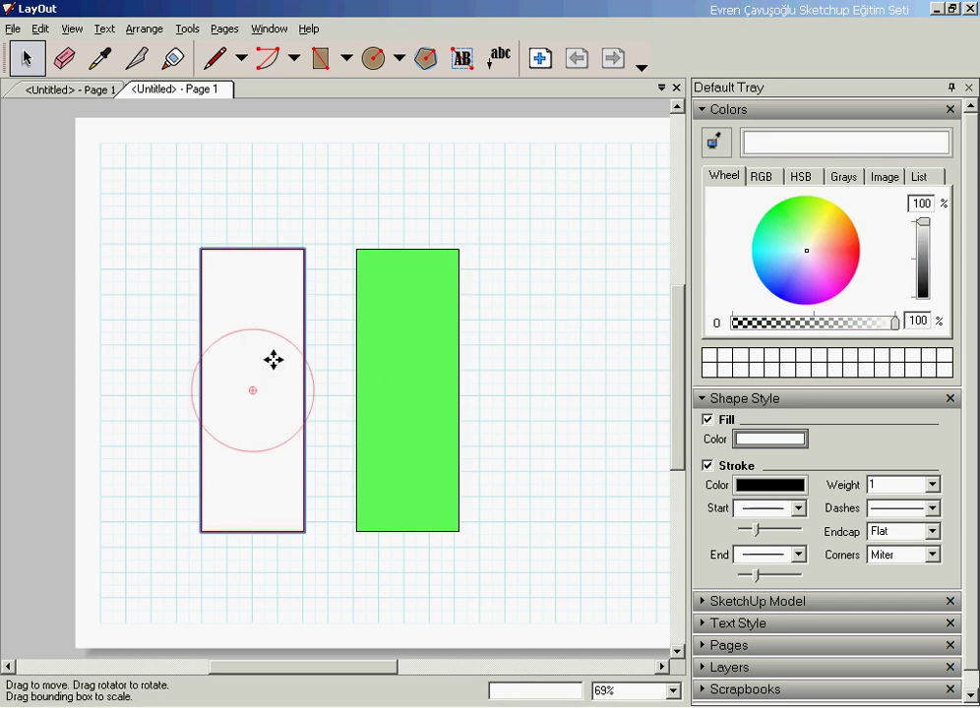
click(795, 230)
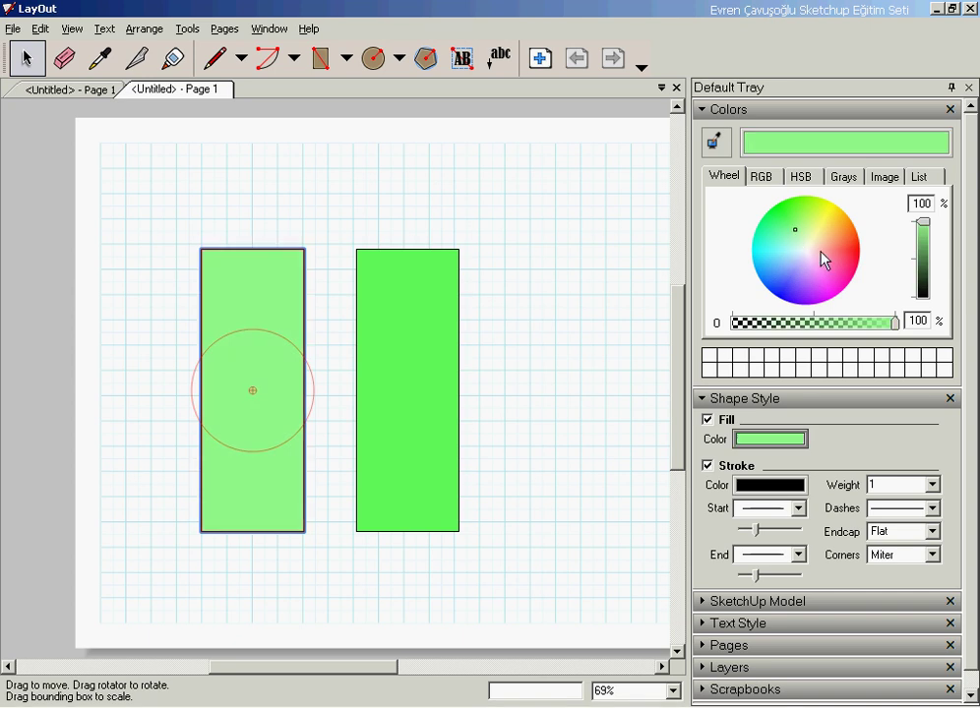
click(829, 252)
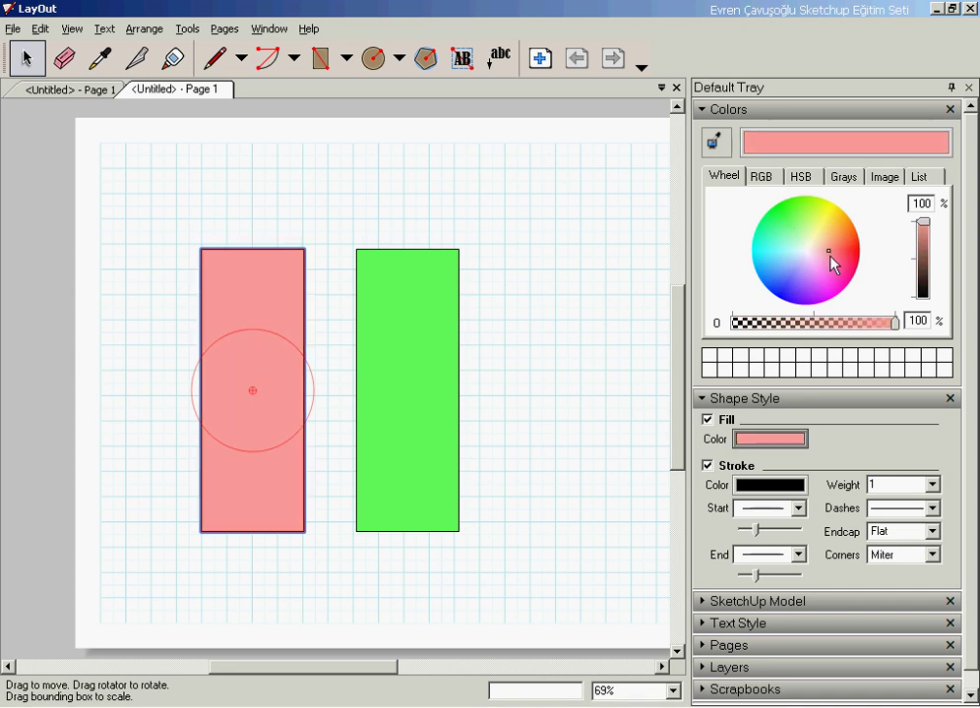
click(925, 178)
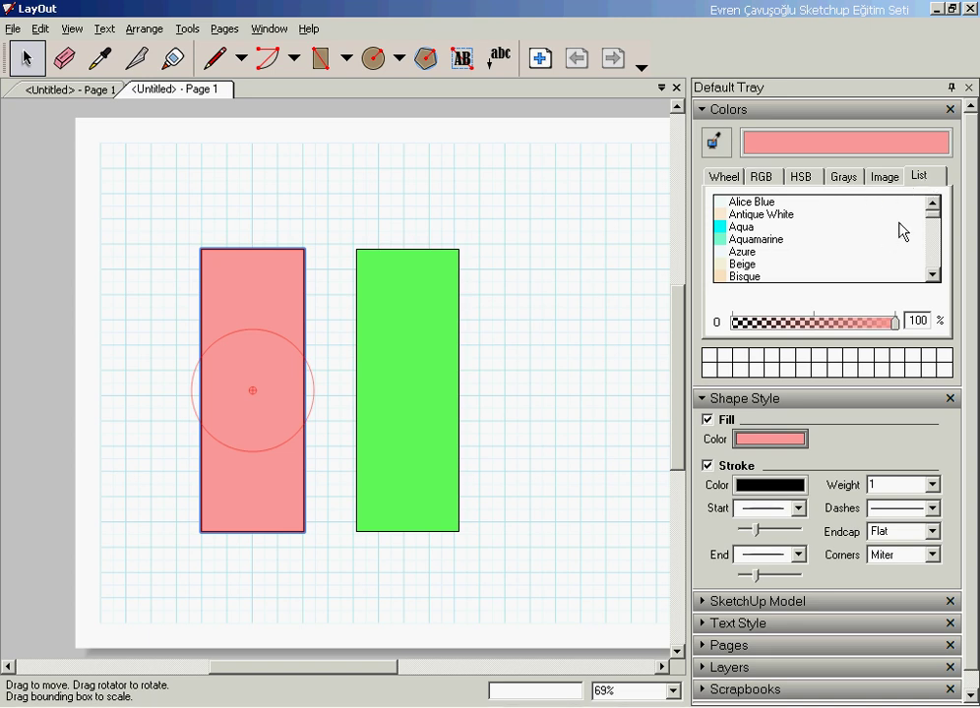
Fill the left rectangle with Hot Pink from the Colors list
scroll(857, 247, down, 15)
click(755, 227)
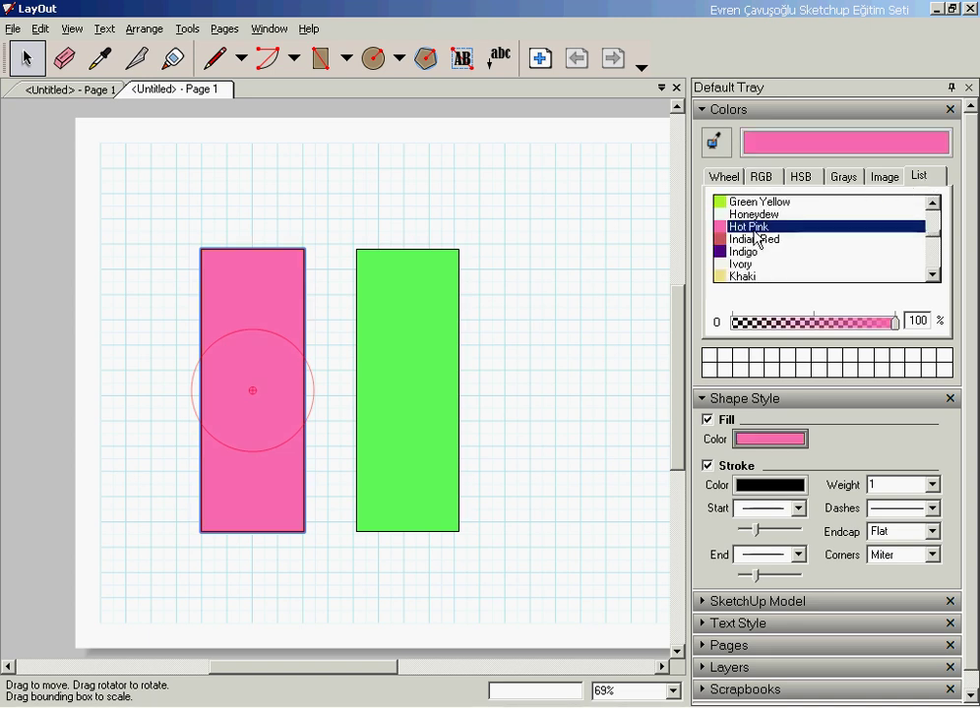
click(561, 335)
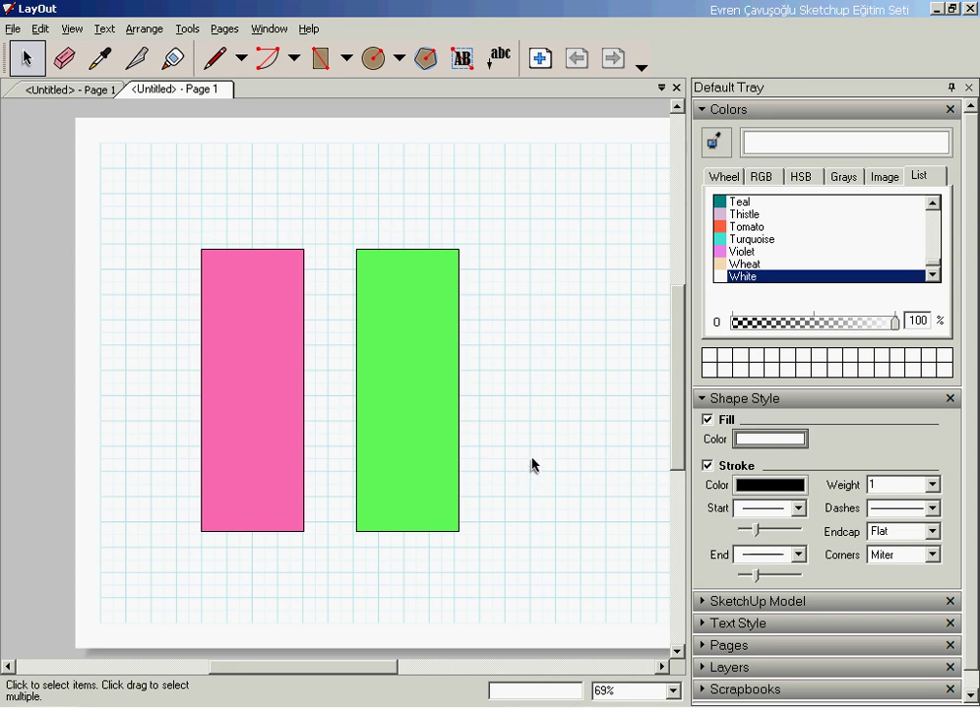
Turn the green rectangle's black stroke off and back on in Shape Style
click(433, 369)
click(708, 465)
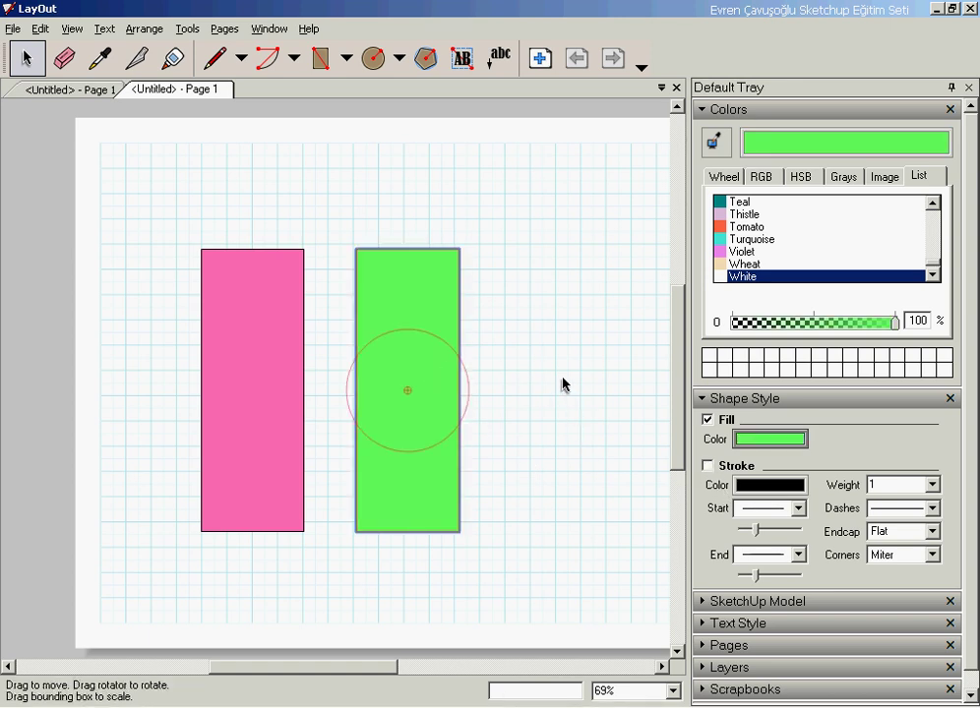
click(538, 329)
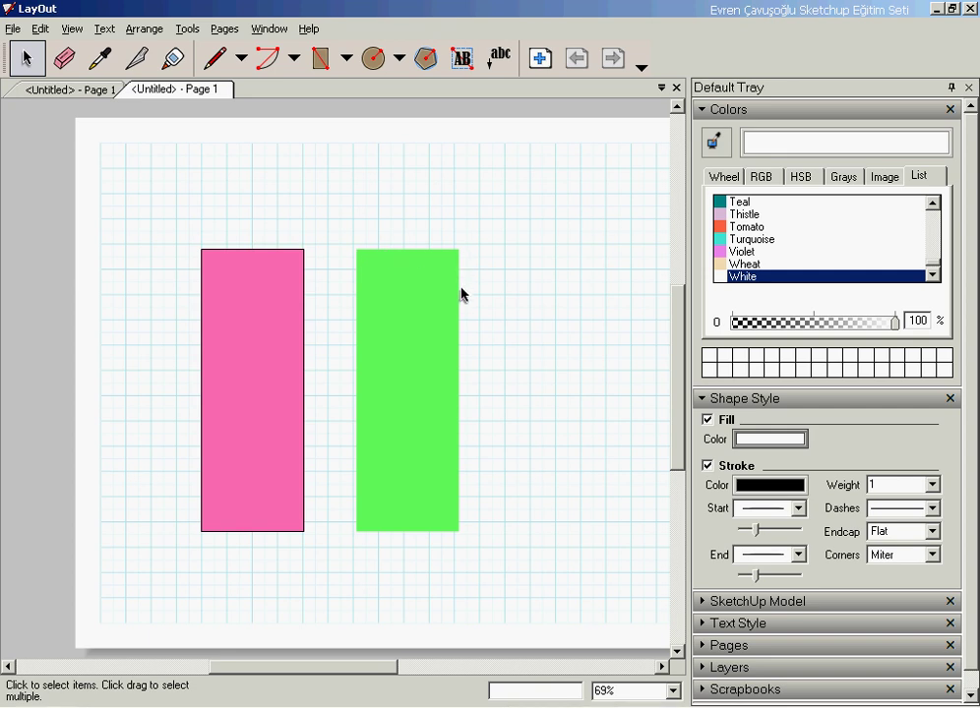
click(404, 302)
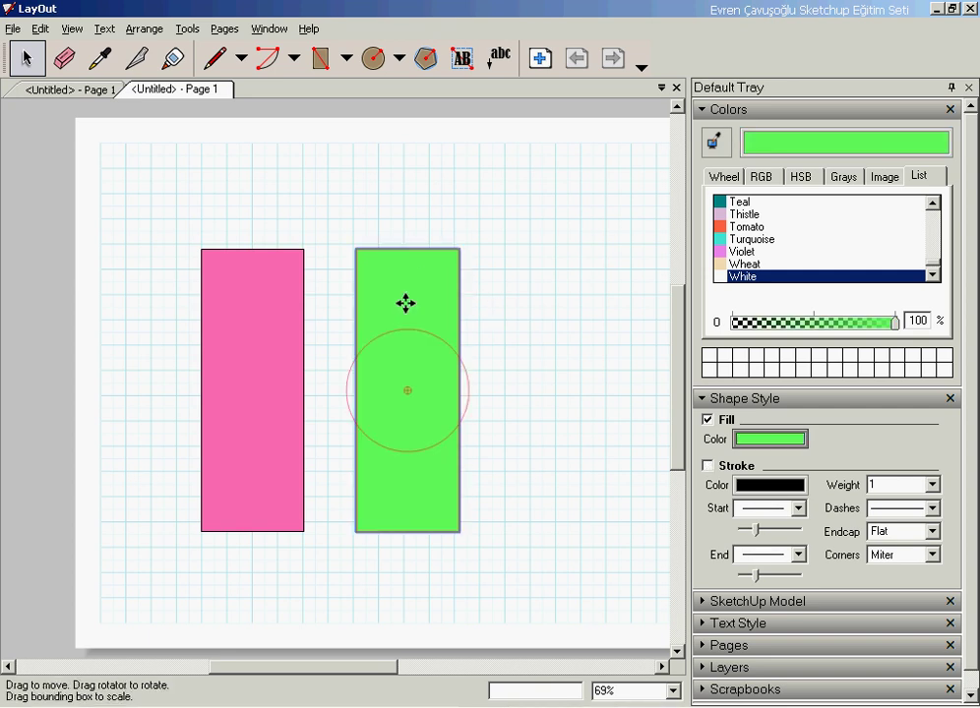
click(707, 466)
click(632, 505)
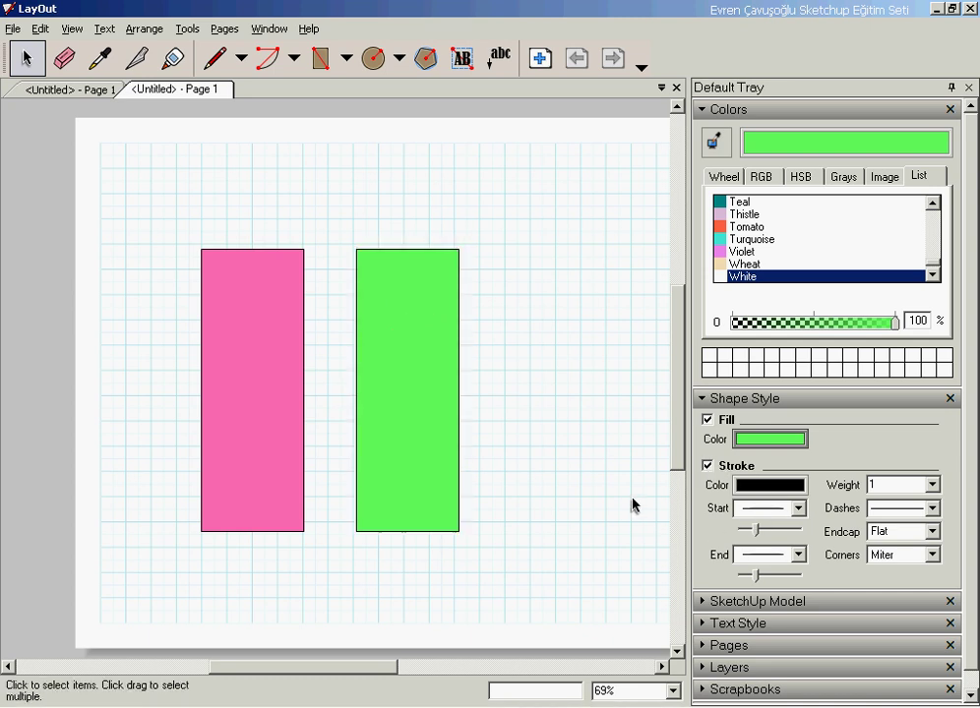
click(283, 396)
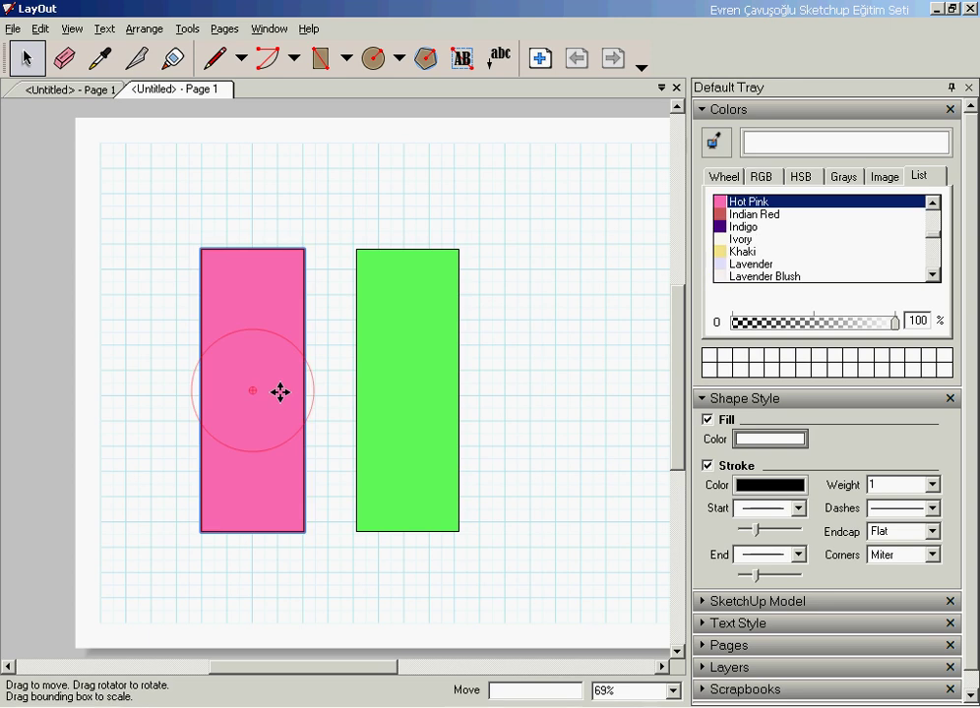
click(577, 437)
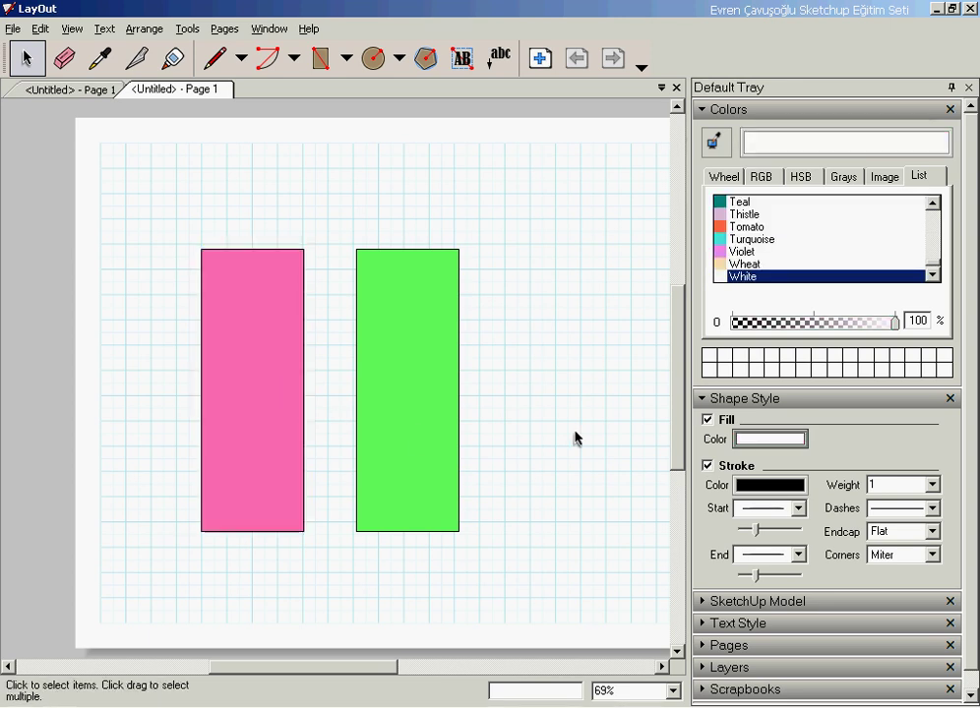
Drag the green rectangle left so it overlaps the pink one
right_click(424, 405)
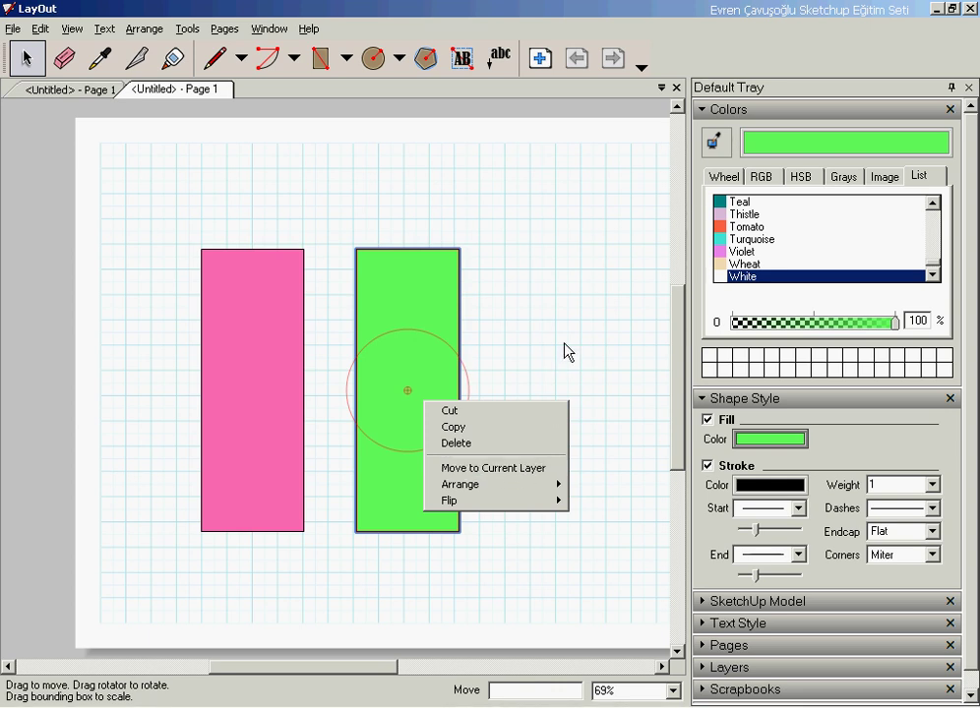
mouse_move(492, 484)
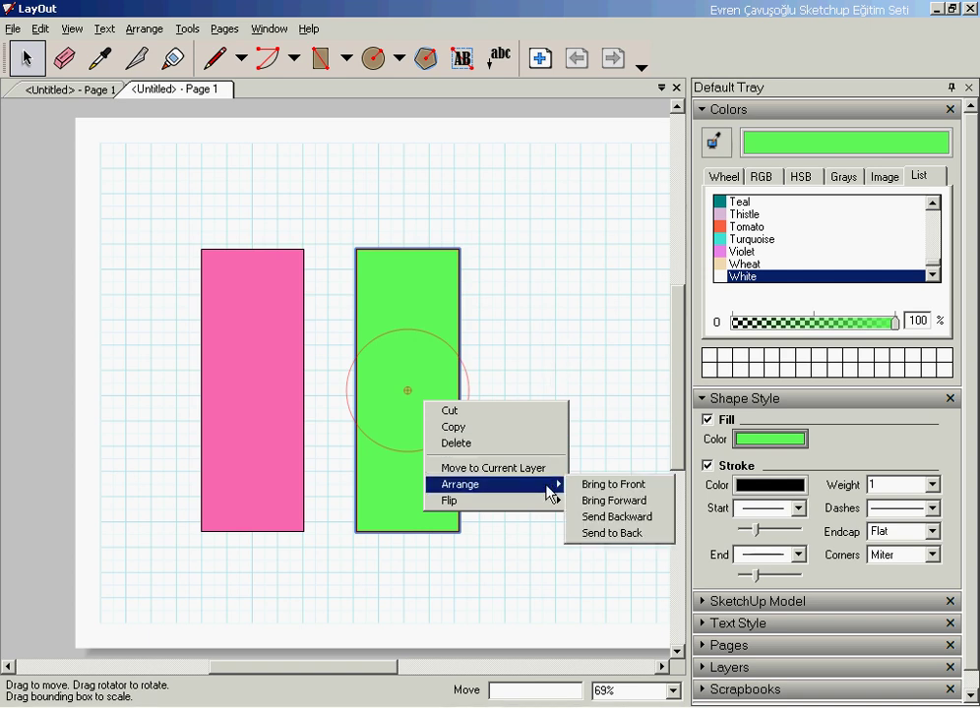
click(505, 324)
click(449, 308)
drag(435, 289, 343, 340)
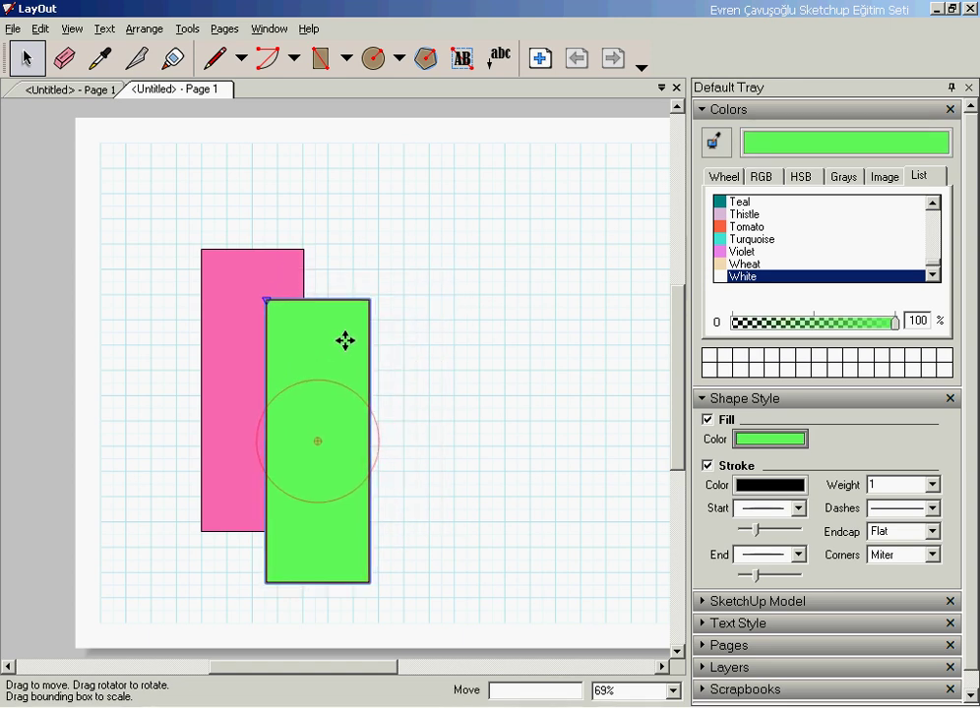
click(460, 302)
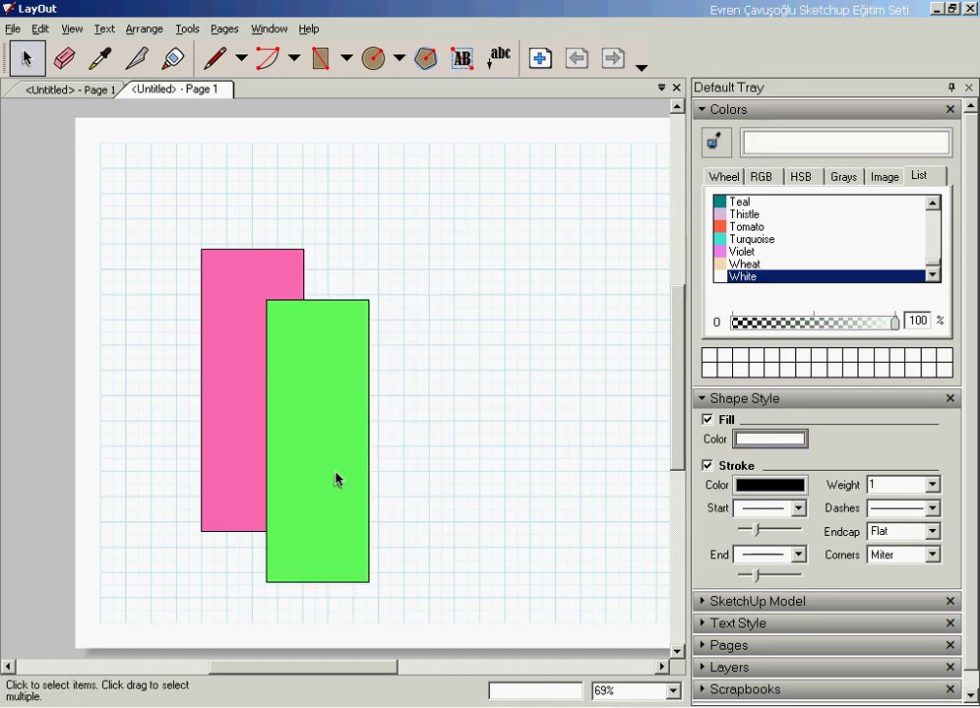
Send the green rectangle to the back, behind the pink rectangle
right_click(330, 383)
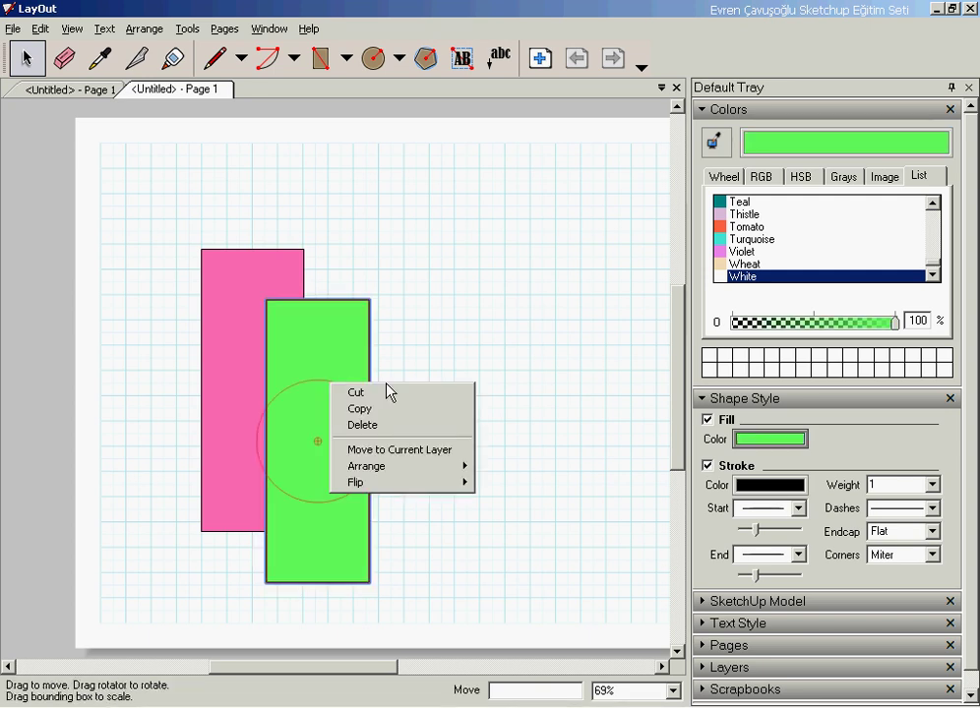
mouse_move(394, 466)
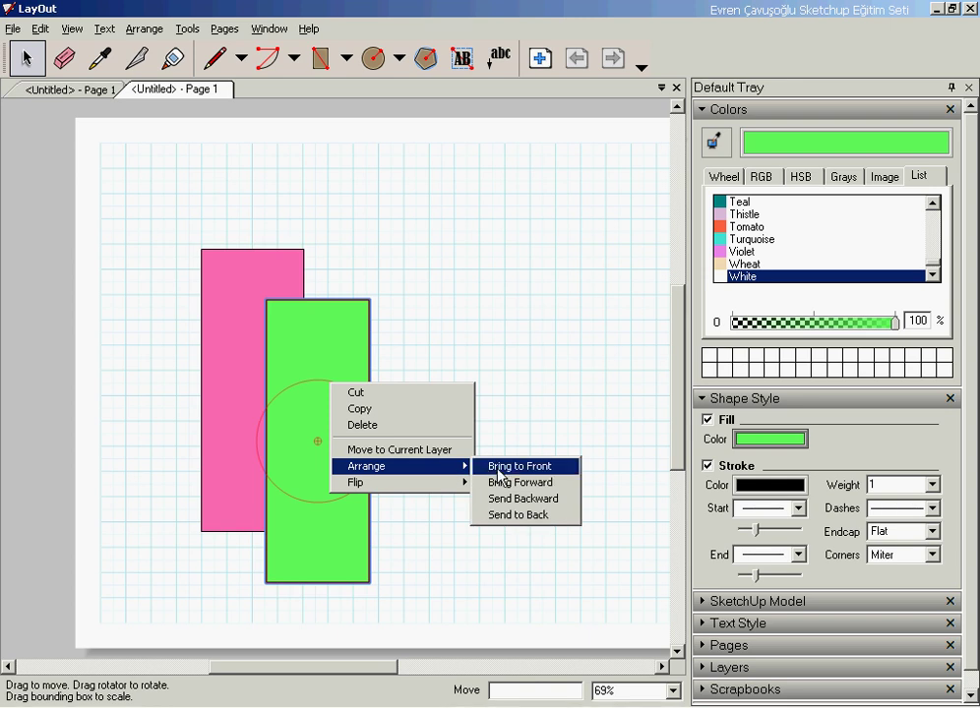
click(516, 518)
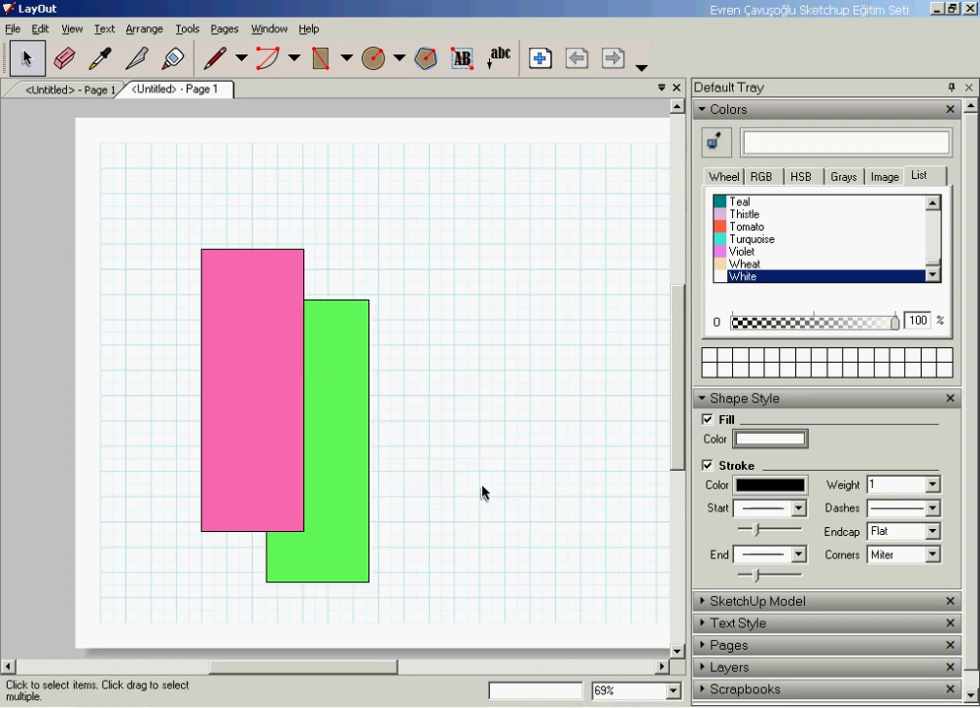
click(364, 382)
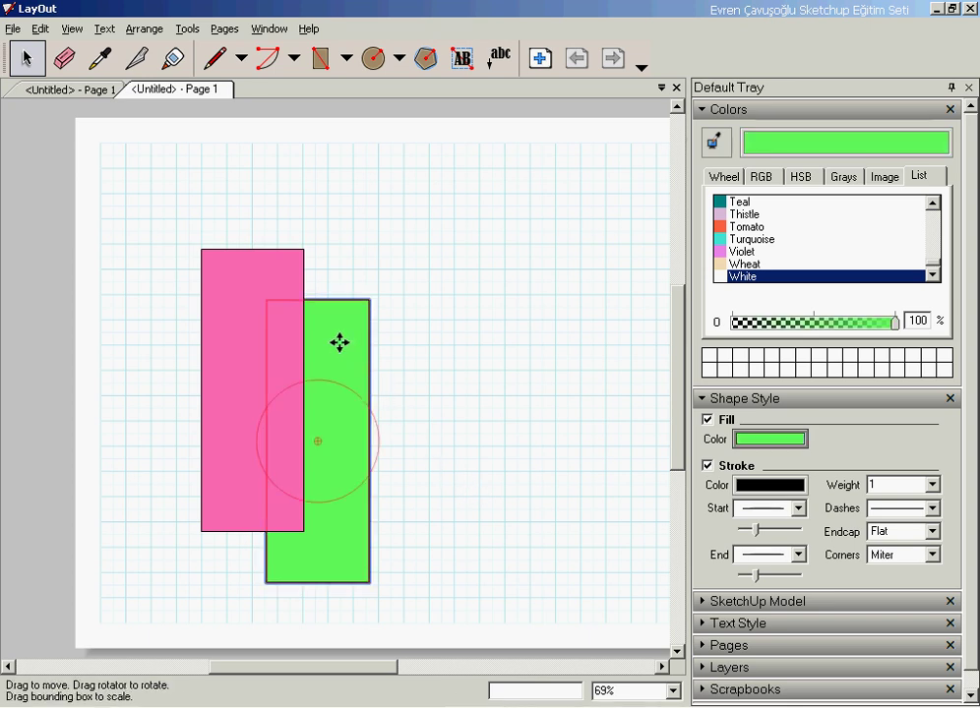
Drag the green rectangle up and right, then resize it slightly wider and shorter
drag(336, 337, 495, 264)
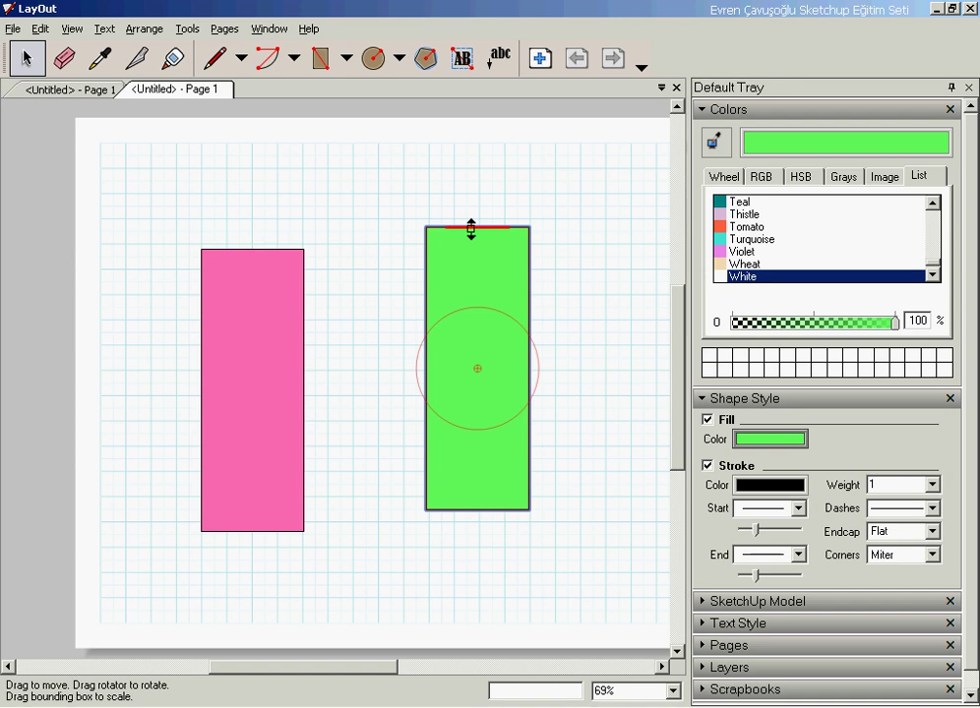
drag(484, 225, 489, 110)
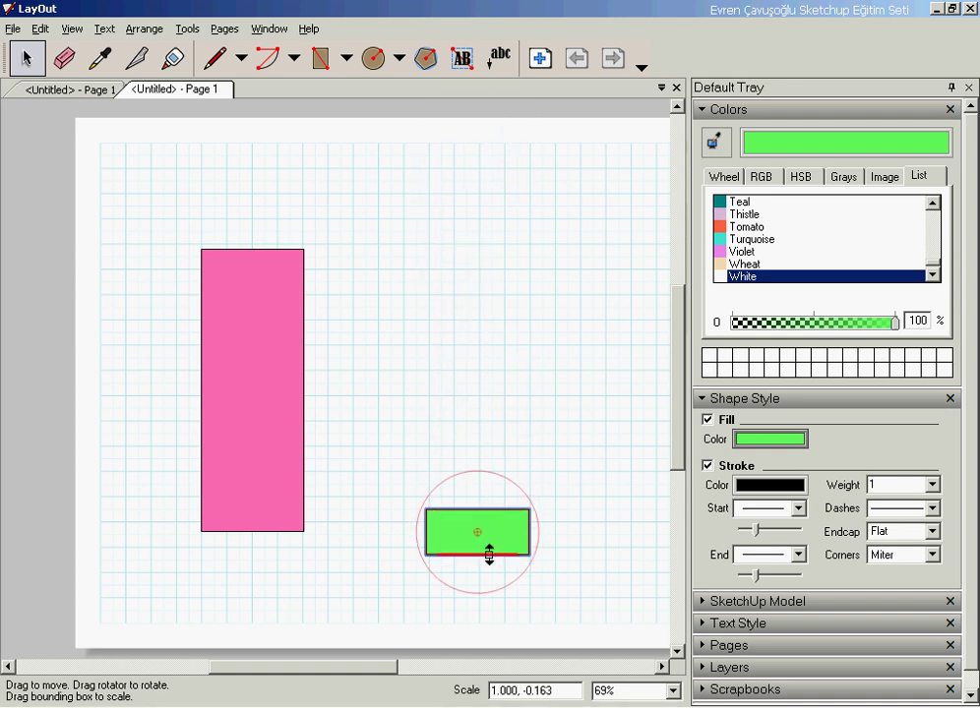
drag(489, 110, 488, 177)
mouse_move(527, 237)
mouse_down()
mouse_move(610, 236)
mouse_move(431, 236)
mouse_move(560, 238)
mouse_move(575, 204)
mouse_move(540, 227)
mouse_move(468, 373)
mouse_move(581, 174)
mouse_move(567, 408)
mouse_move(389, 296)
mouse_move(630, 225)
mouse_move(586, 434)
mouse_move(633, 300)
mouse_move(547, 332)
mouse_move(610, 258)
mouse_move(608, 375)
mouse_move(438, 186)
mouse_move(599, 215)
mouse_move(567, 269)
mouse_move(562, 214)
mouse_move(562, 260)
mouse_up()
click(620, 254)
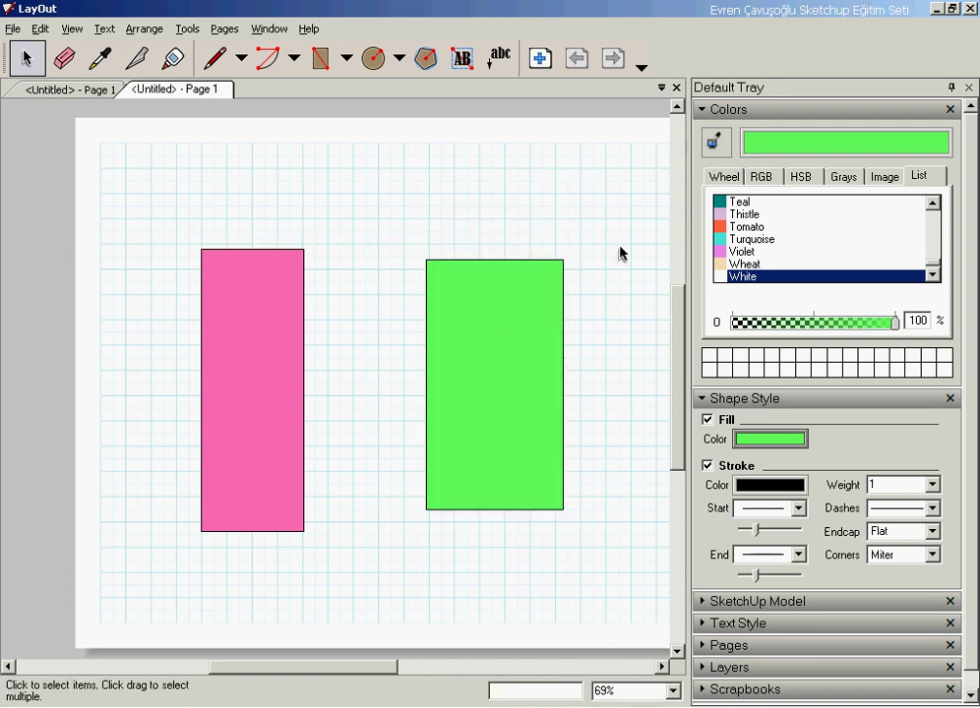
click(489, 285)
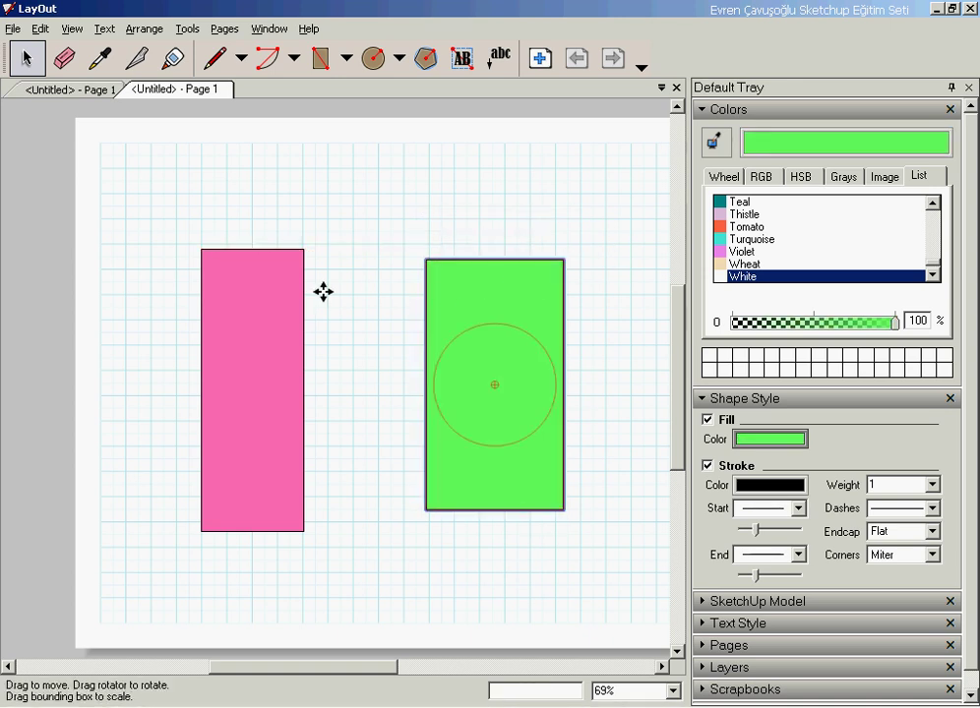
Delete both the green and pink rectangles
key(Delete)
click(234, 286)
key(Delete)
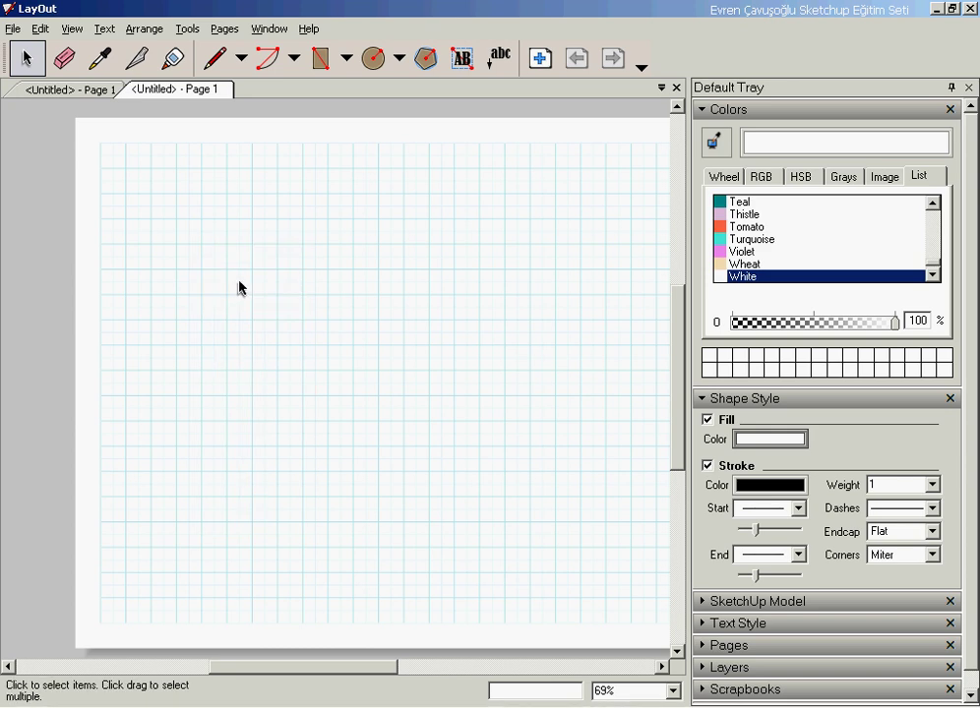
Draw a wide rectangle across the lower page and fill it with Violet
click(321, 60)
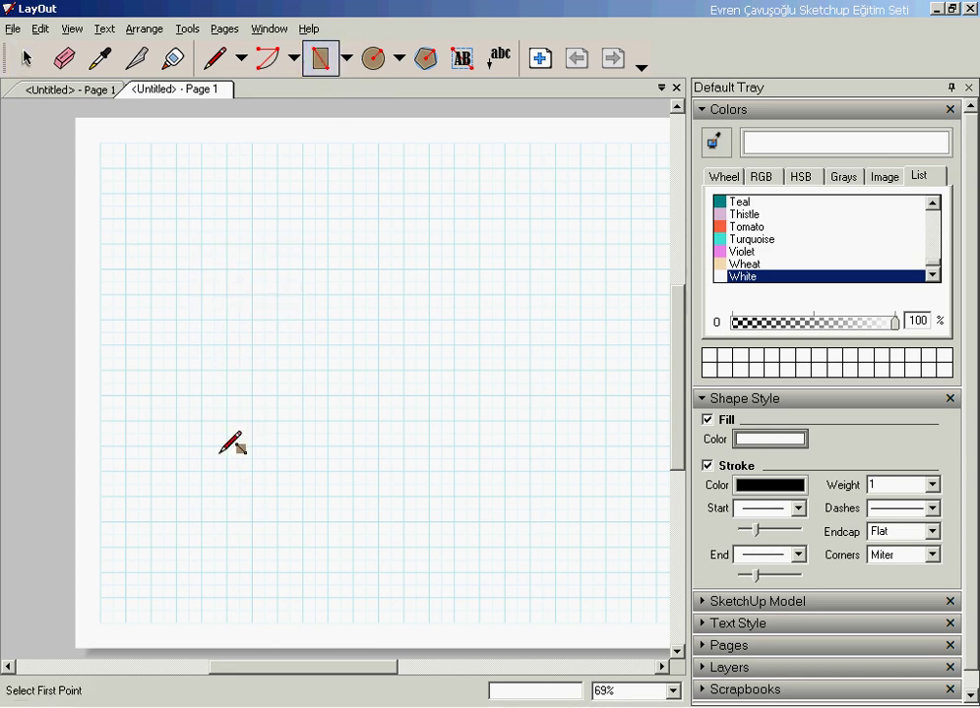
click(129, 391)
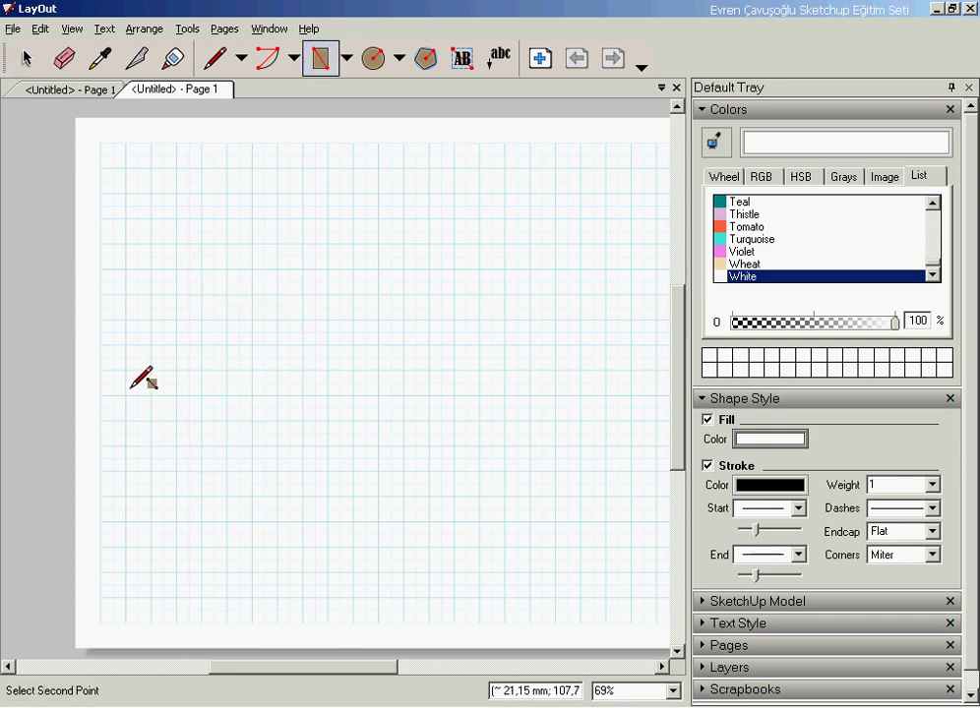
click(594, 494)
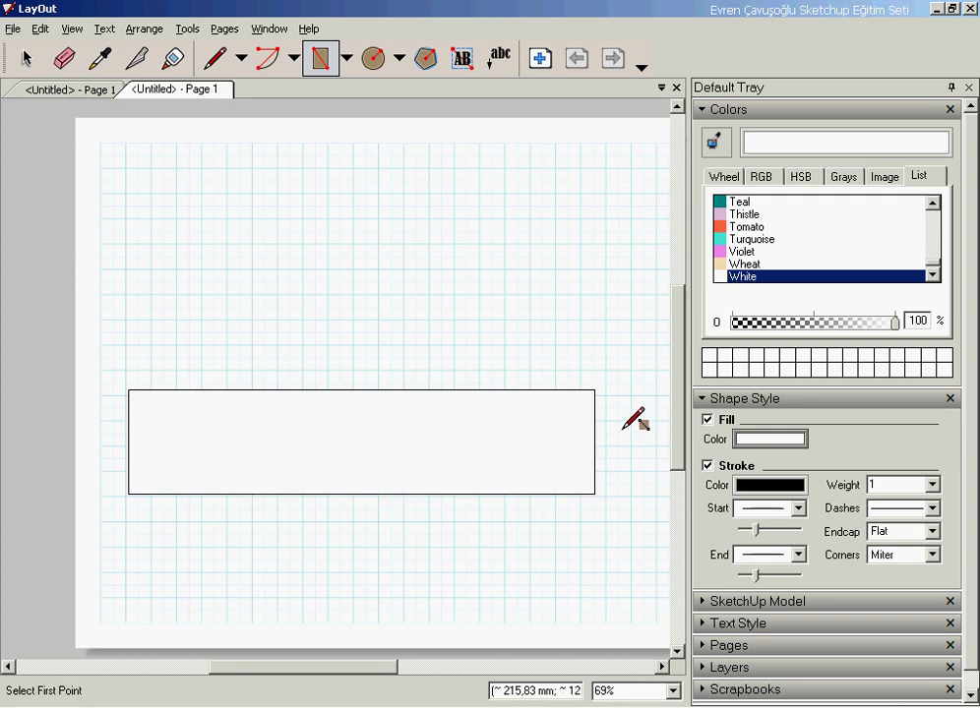
key(space)
click(577, 441)
click(742, 252)
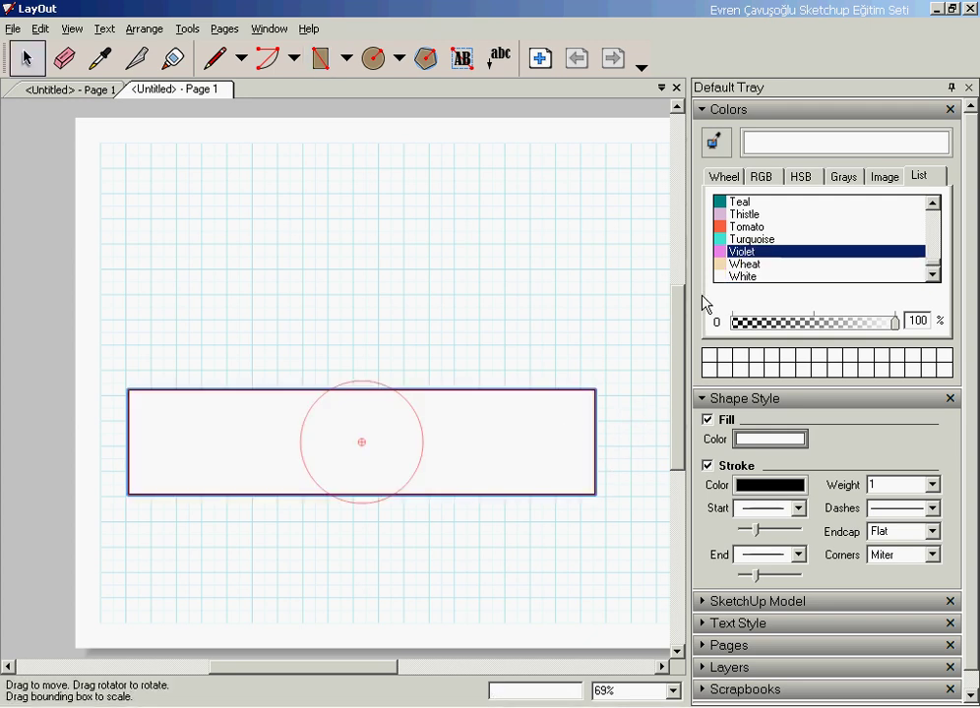
click(448, 340)
click(337, 449)
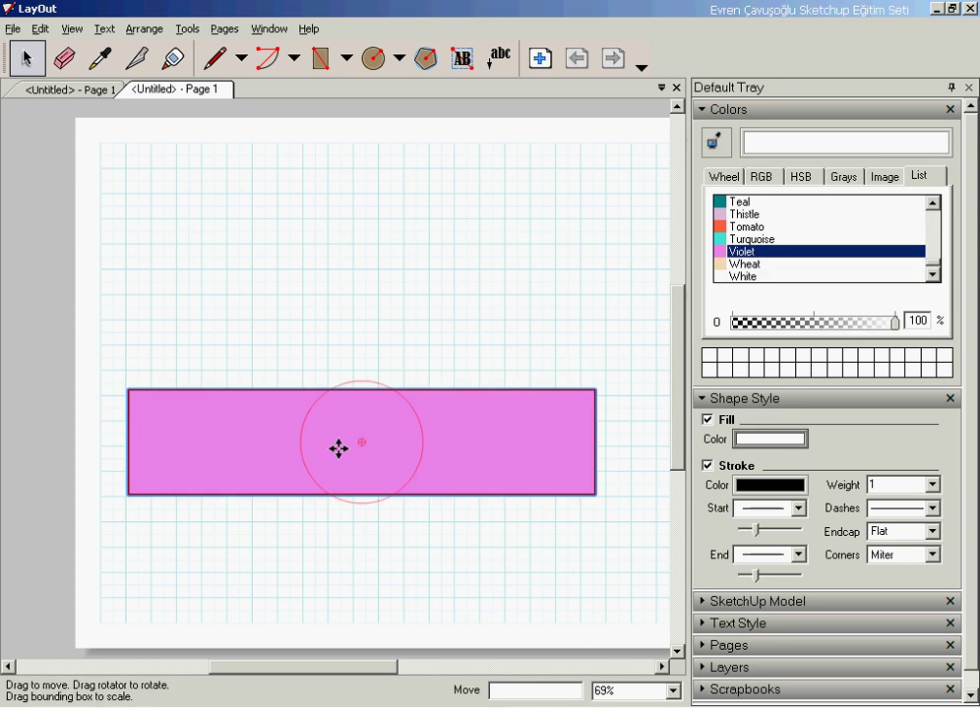
click(196, 247)
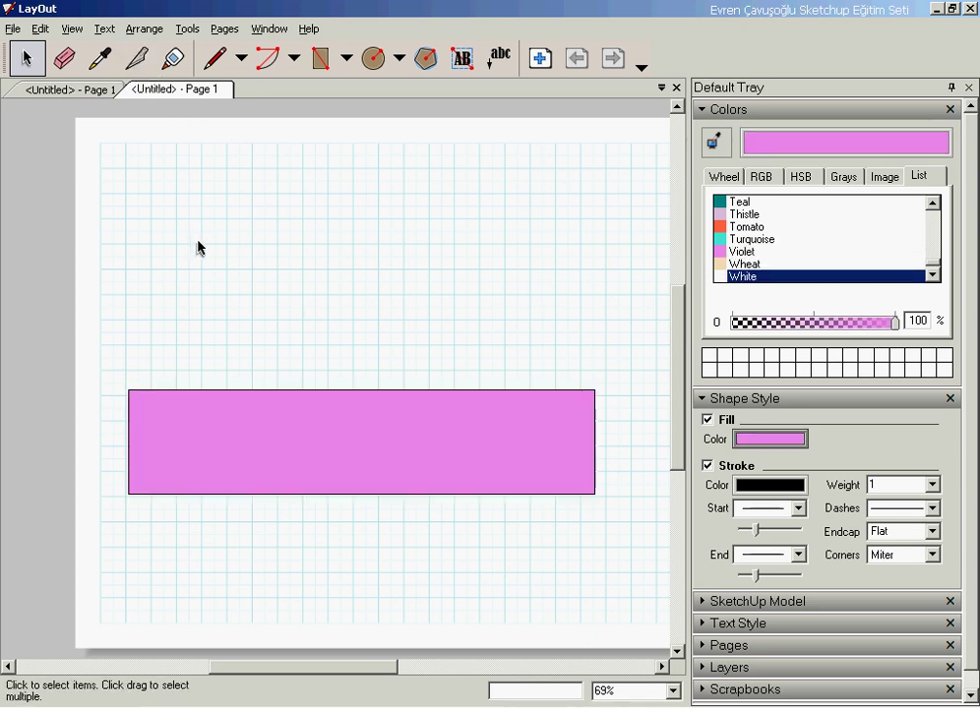
Cut the violet rectangle diagonally from bottom edge to top edge, then test-move the right piece back into place
click(135, 71)
click(363, 495)
click(469, 391)
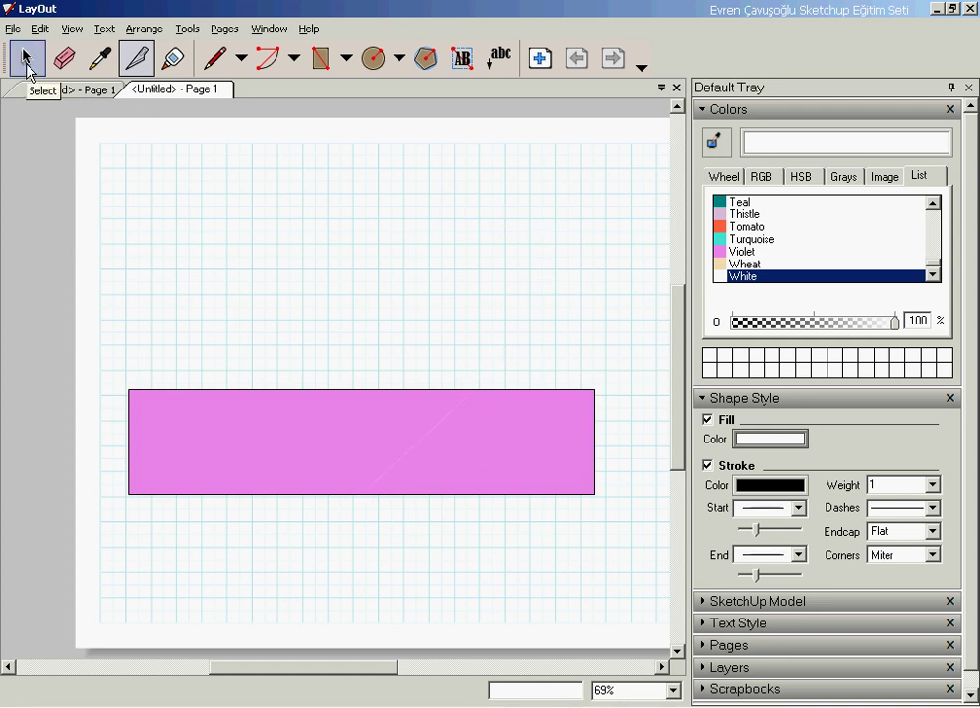
click(26, 65)
click(560, 455)
mouse_move(569, 431)
mouse_down()
mouse_move(601, 431)
mouse_move(524, 431)
mouse_move(585, 431)
mouse_move(569, 431)
mouse_up()
click(549, 305)
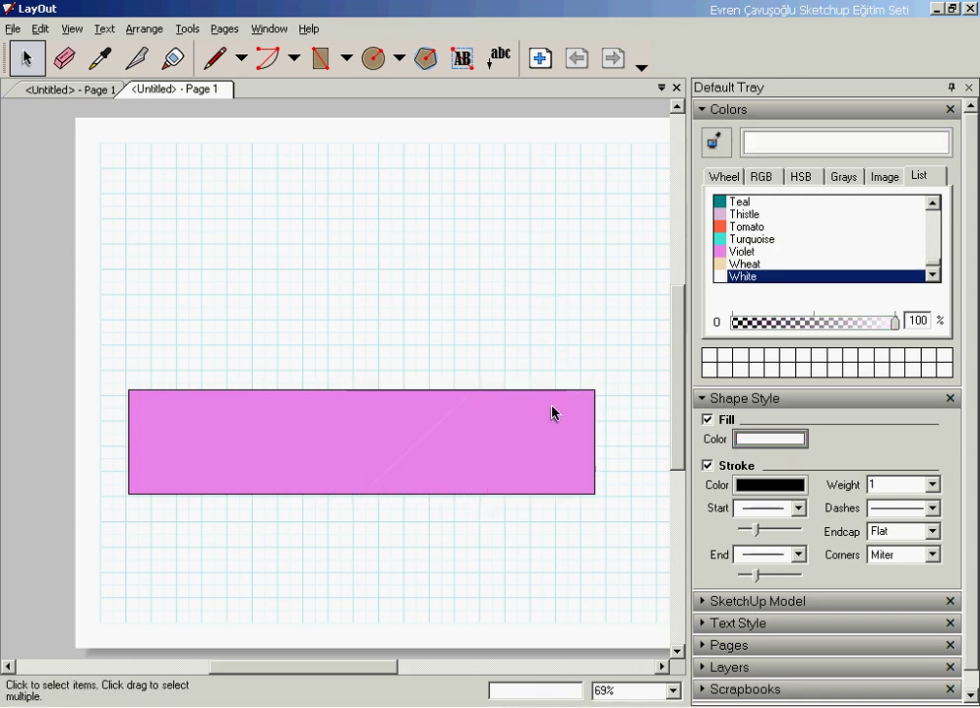
Try joining the two rectangle halves with the Join tool, then undo the join
click(172, 61)
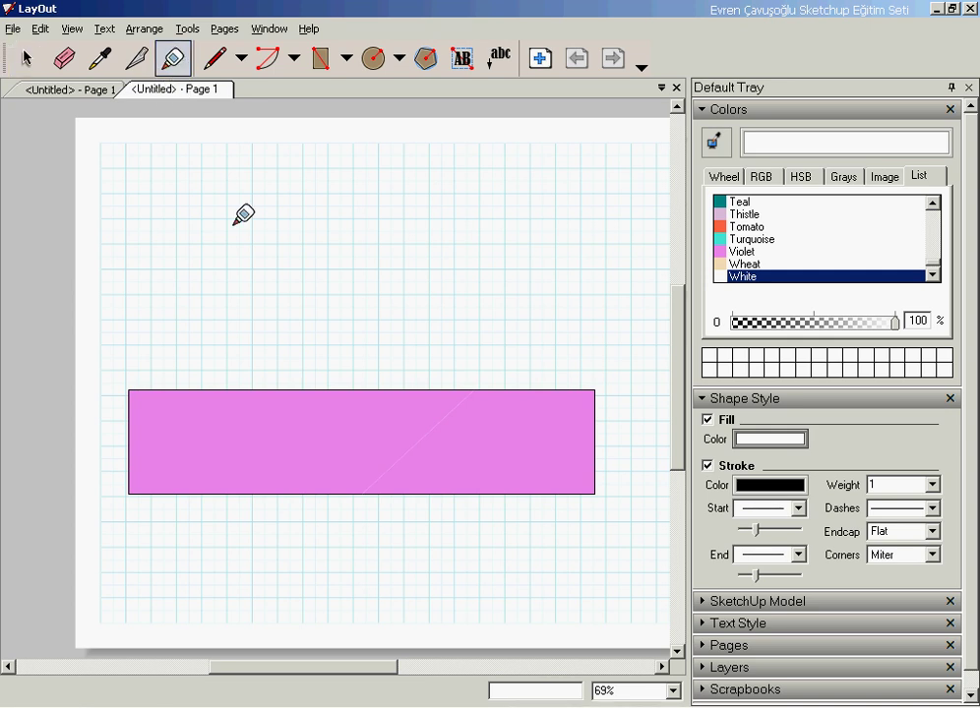
click(514, 390)
click(450, 391)
click(450, 268)
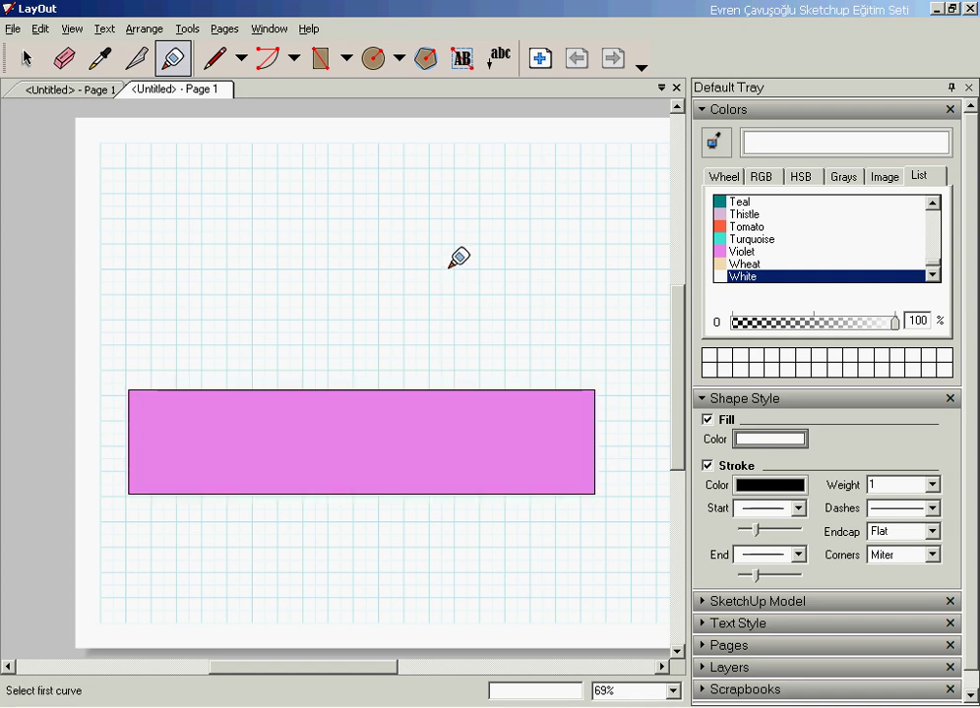
key(space)
click(444, 400)
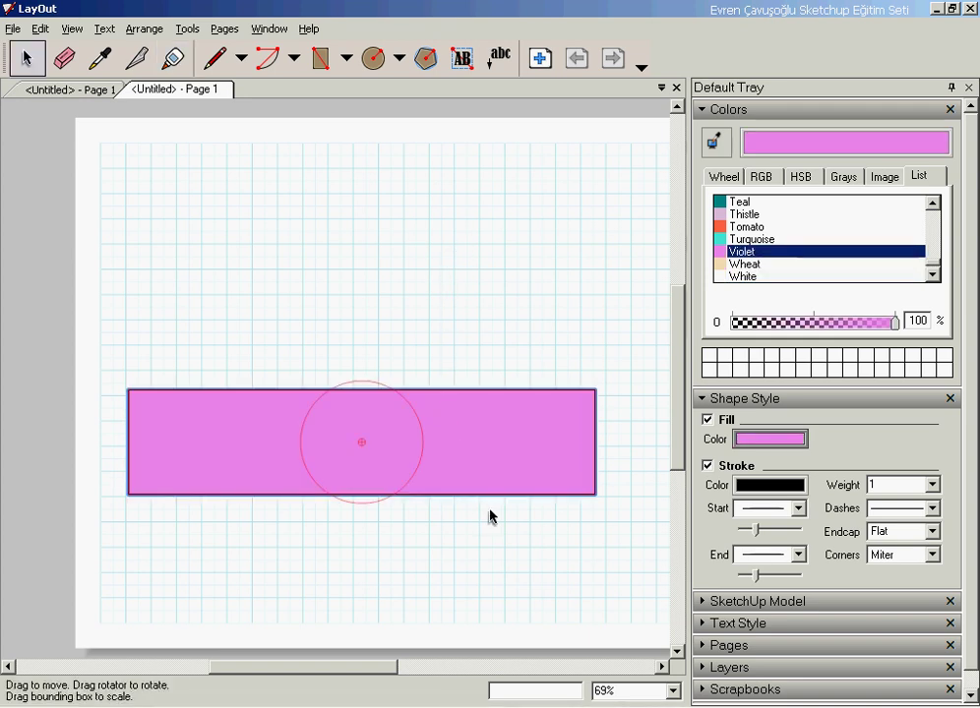
key(ctrl+z)
Slide the right half rightward to open a diagonal gap between the pieces
click(539, 347)
click(529, 448)
drag(559, 418, 597, 420)
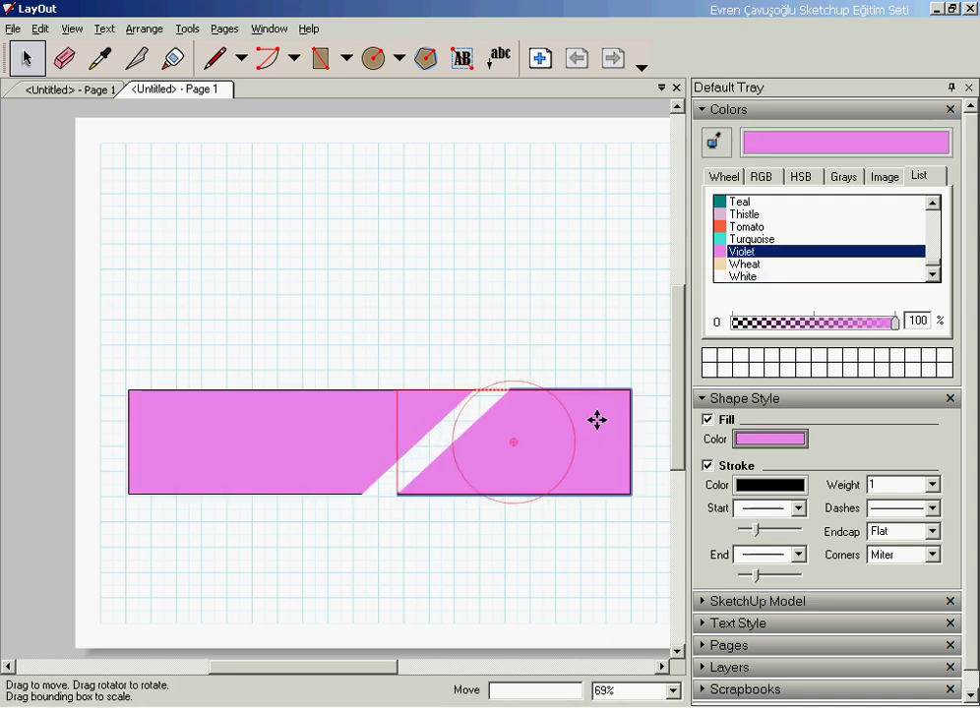
Group both halves and move the group higher up the page
click(599, 387)
click(595, 445)
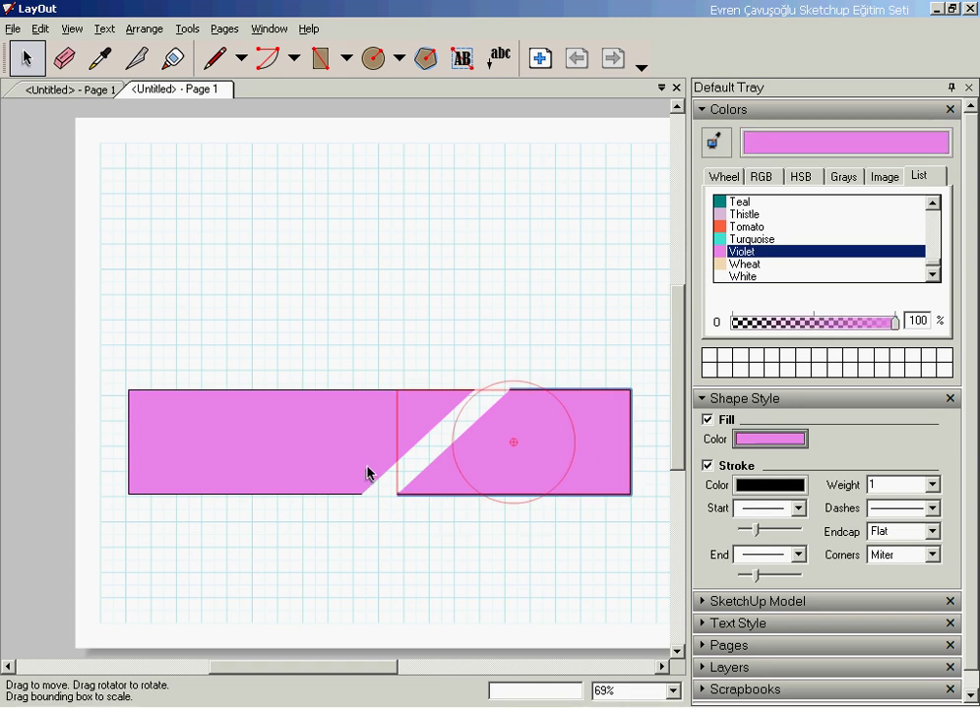
click(343, 442)
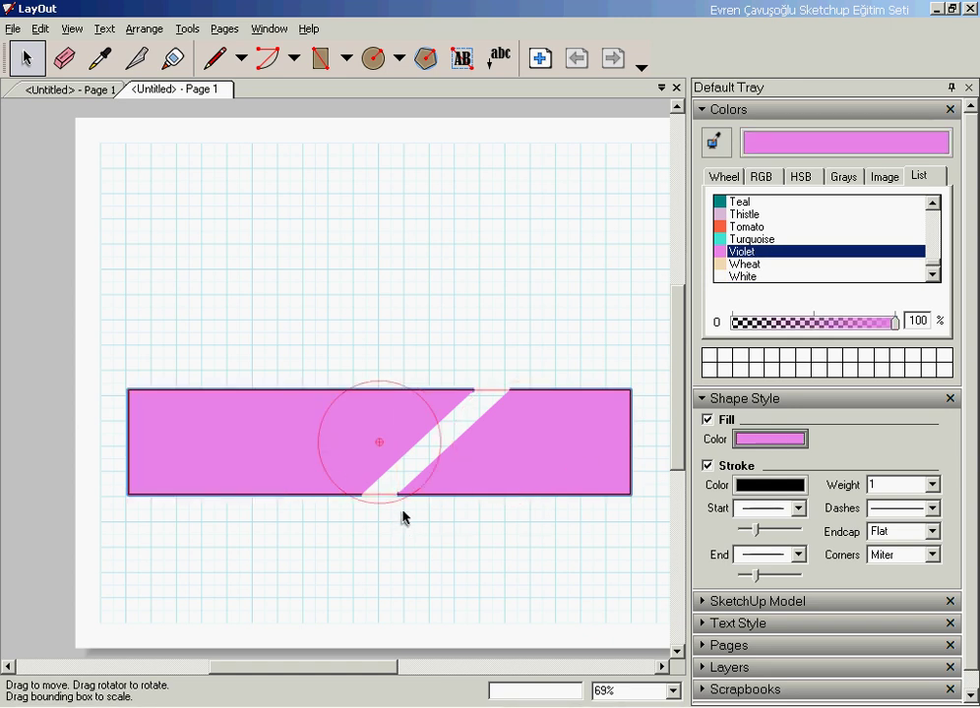
right_click(520, 476)
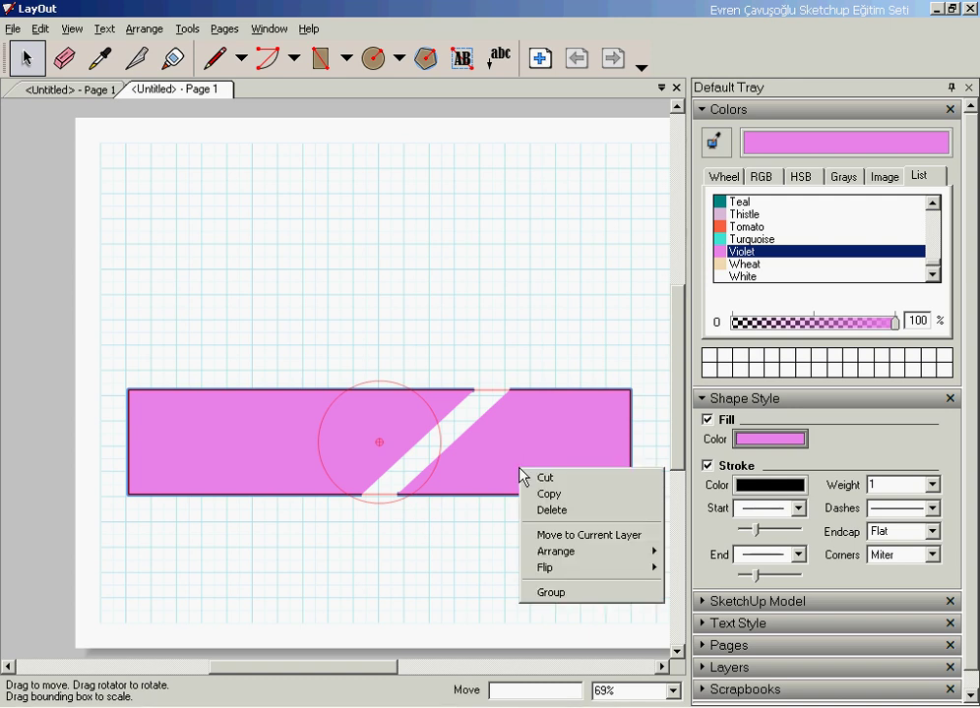
click(553, 596)
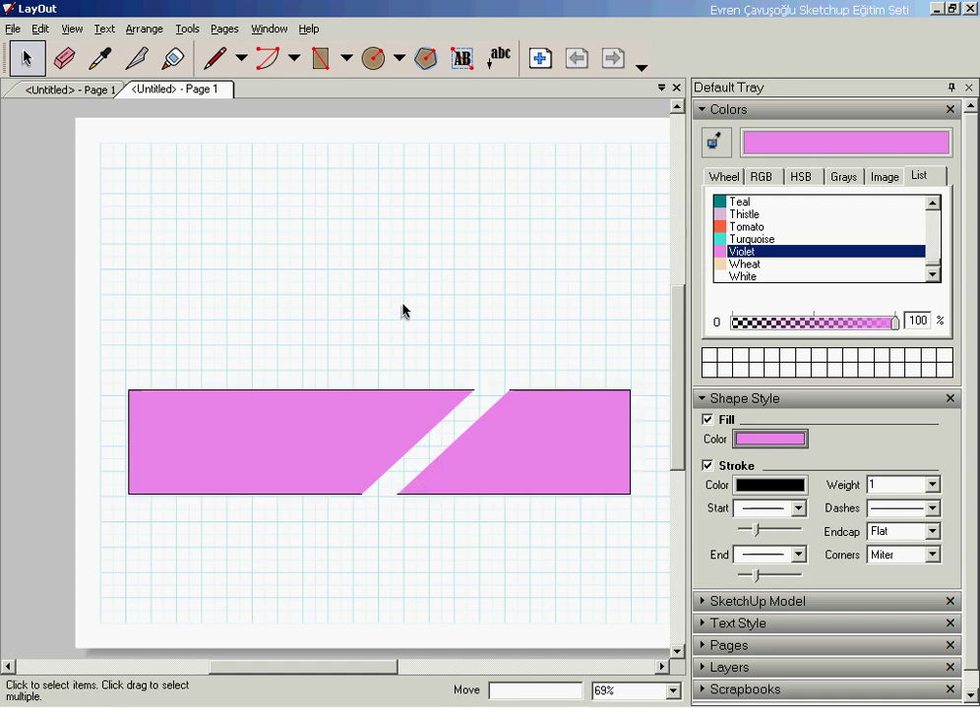
drag(540, 449, 538, 324)
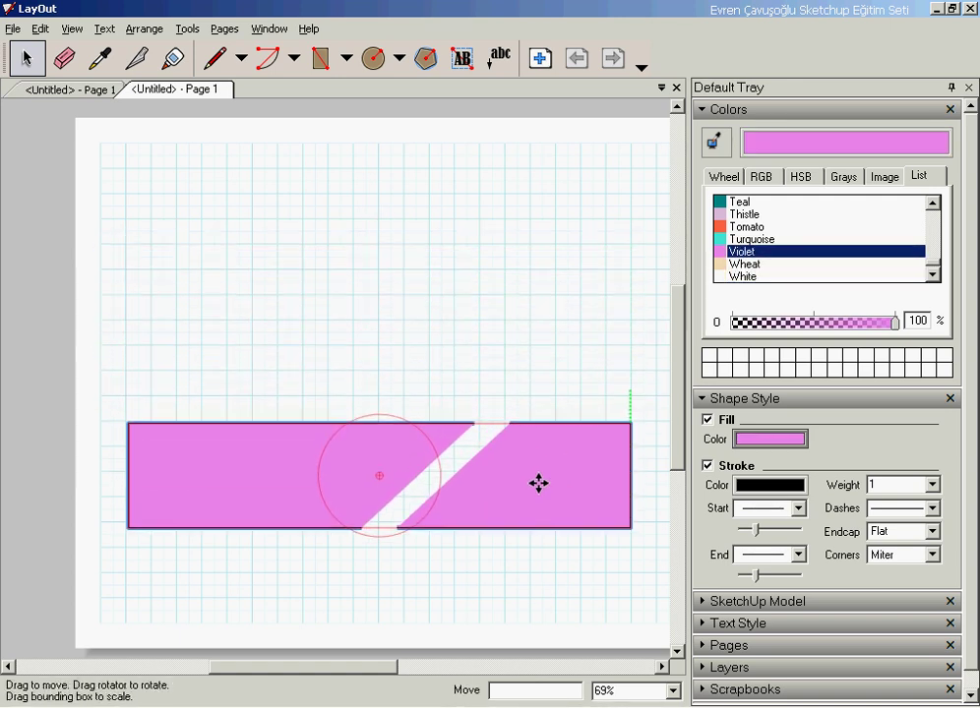
drag(539, 324, 532, 301)
click(532, 301)
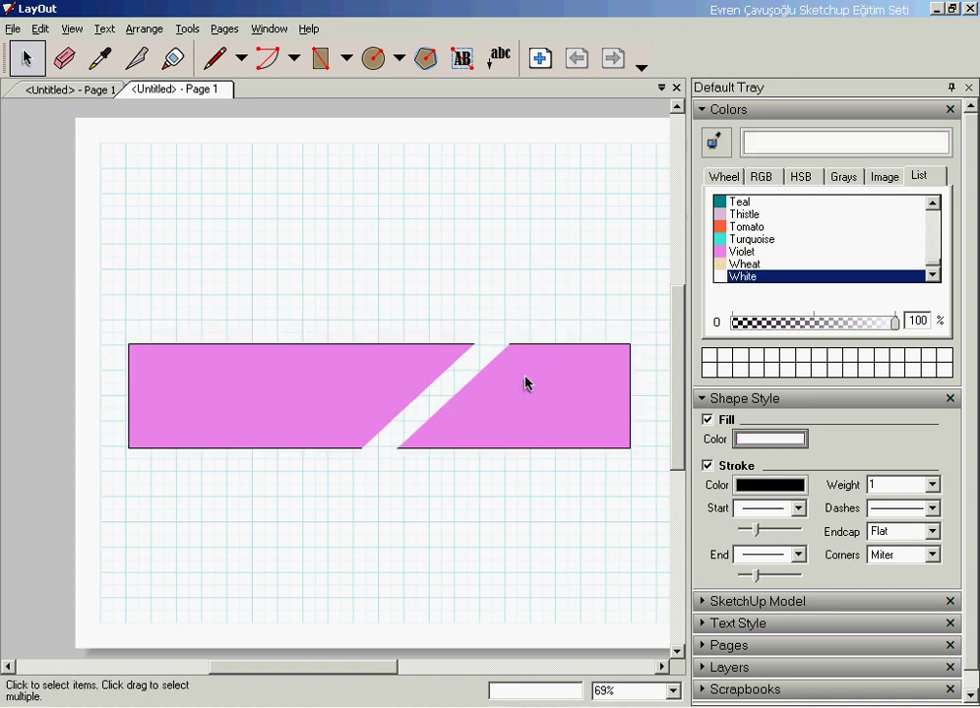
Ungroup the pieces and place the right piece below the left one
right_click(526, 386)
click(559, 511)
click(536, 422)
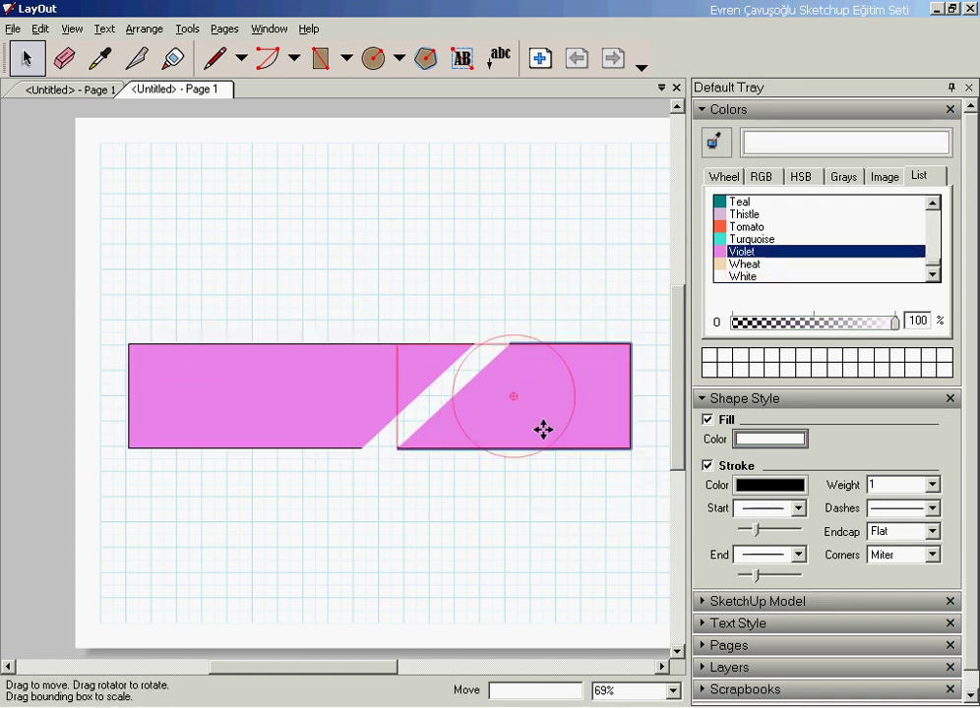
mouse_move(586, 390)
mouse_down()
mouse_move(564, 478)
mouse_move(446, 501)
mouse_up()
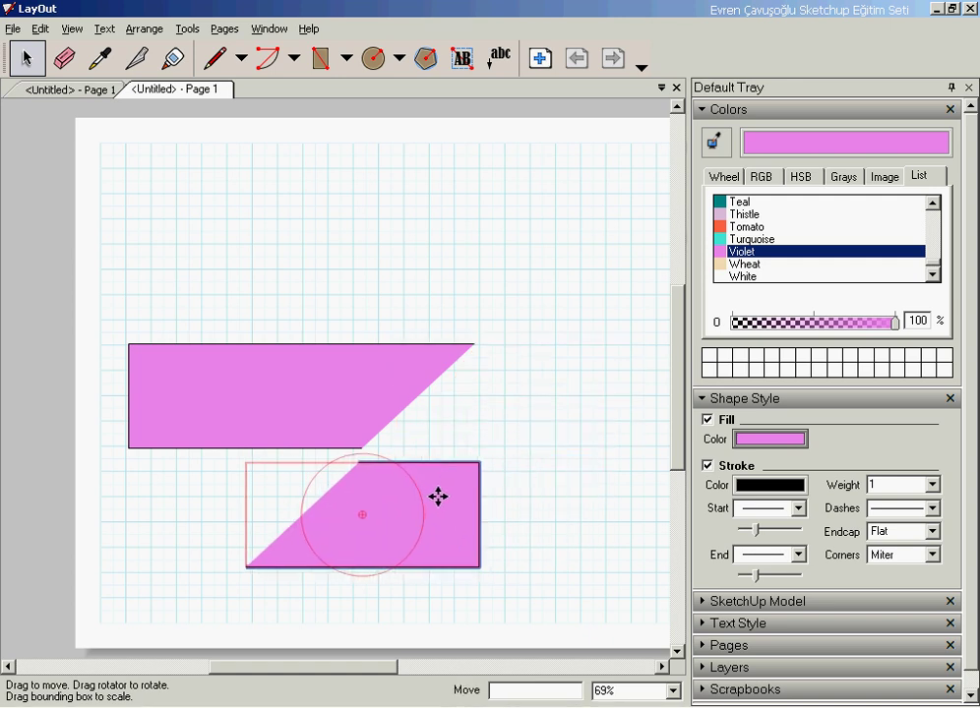
click(514, 453)
Flip the lower piece top to bottom and left to right
right_click(390, 500)
mouse_move(460, 594)
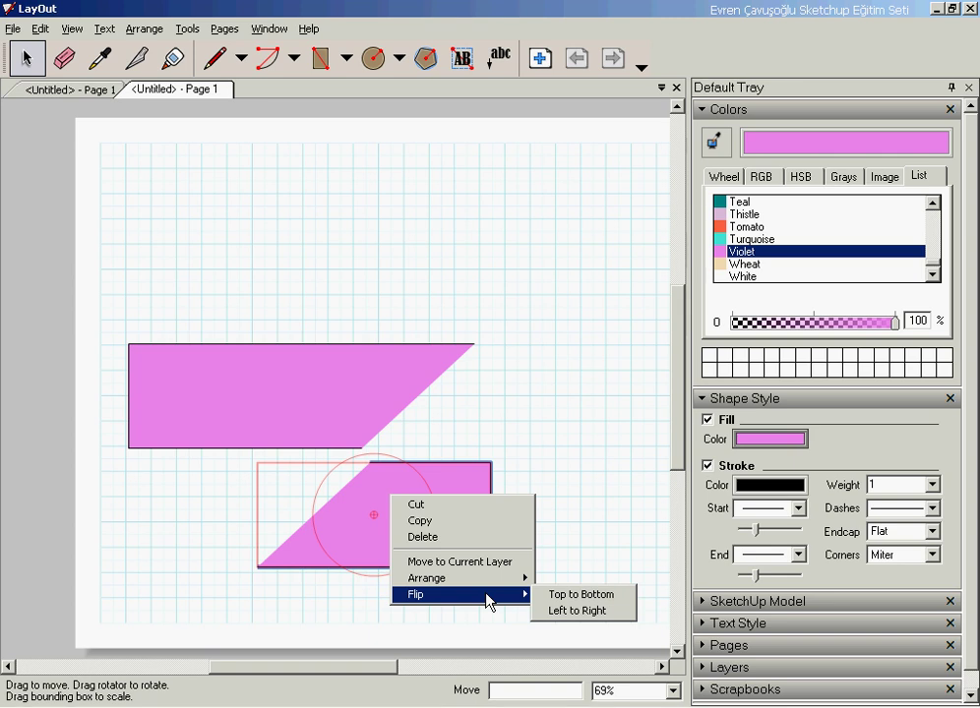
click(566, 594)
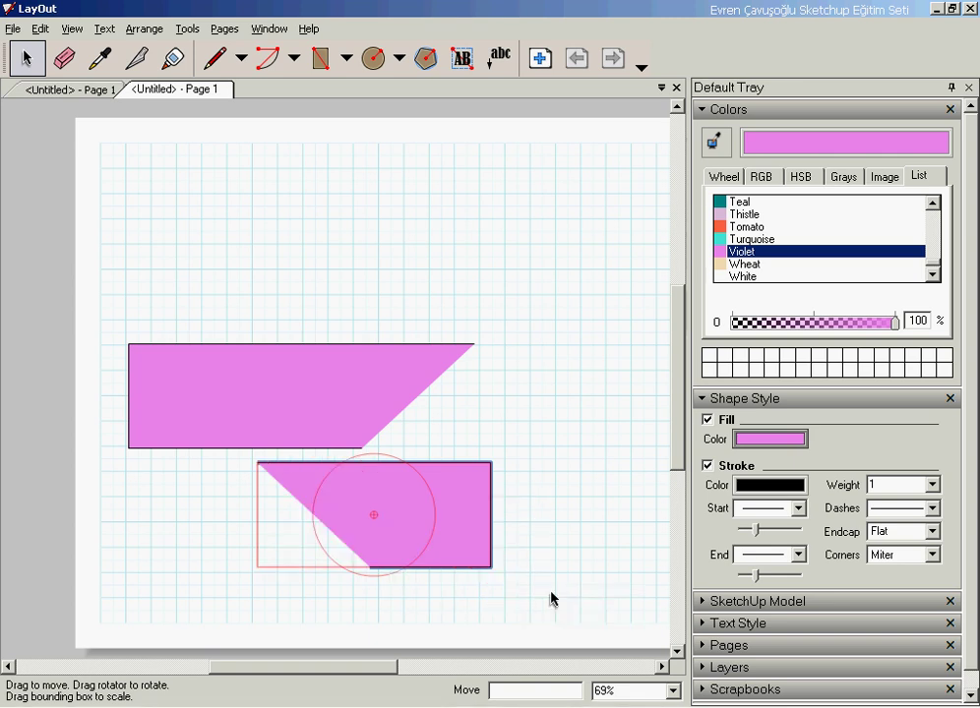
right_click(474, 516)
mouse_move(543, 614)
click(642, 630)
click(568, 366)
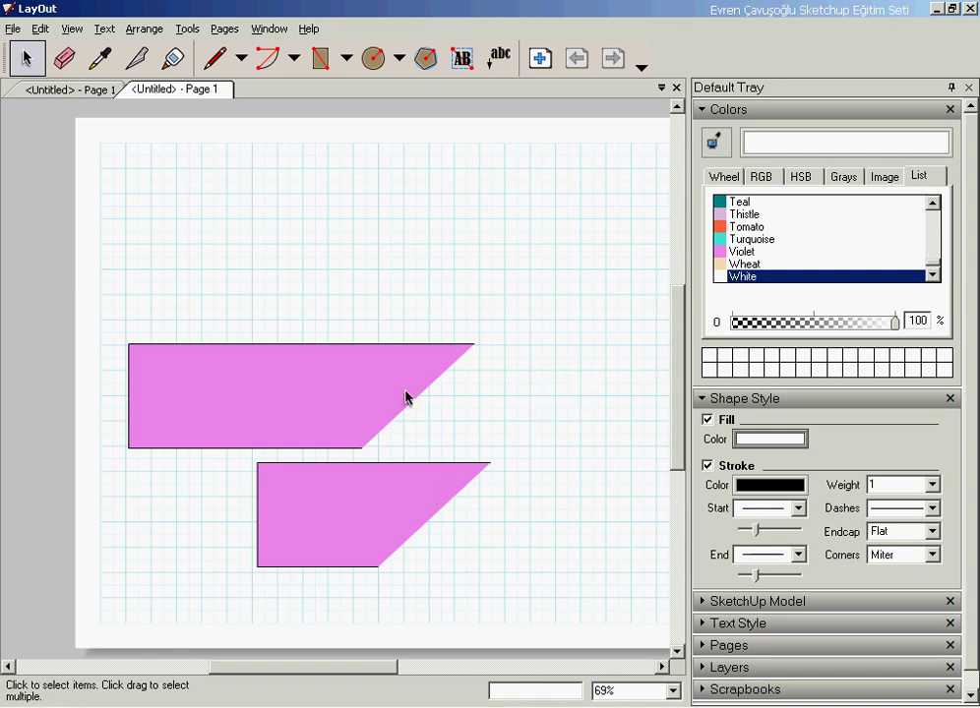
Place a text box above the violet shapes and type two lines of sample gibberish text
click(463, 61)
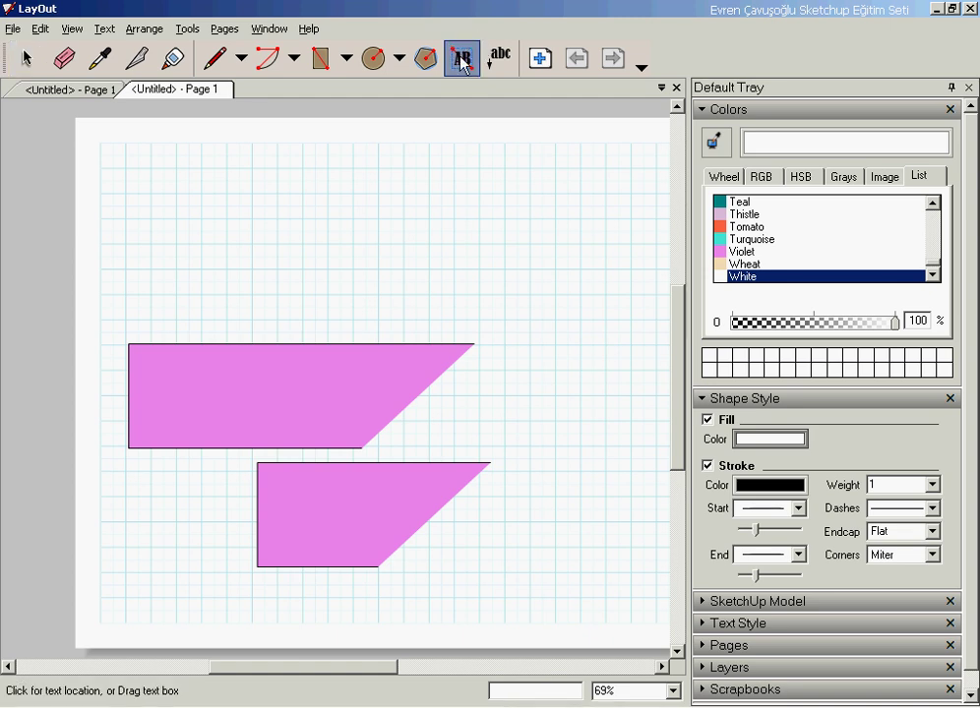
click(291, 215)
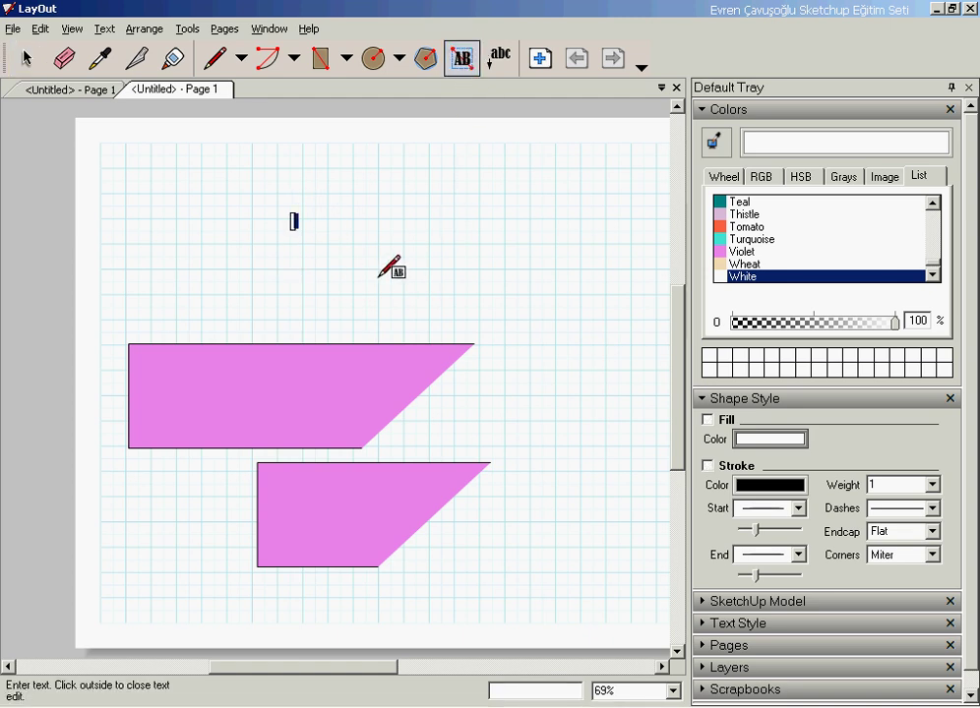
text(dfgdfgfdgdgdfgfdgfdgfdg)
key(Return)
text(fdgfdgfgfdgfg)
key(Return)
Finish the third text line 'dfgfdgfdg', then tilt the text box slightly and widen it
text(dfgfdgfdg)
click(26, 59)
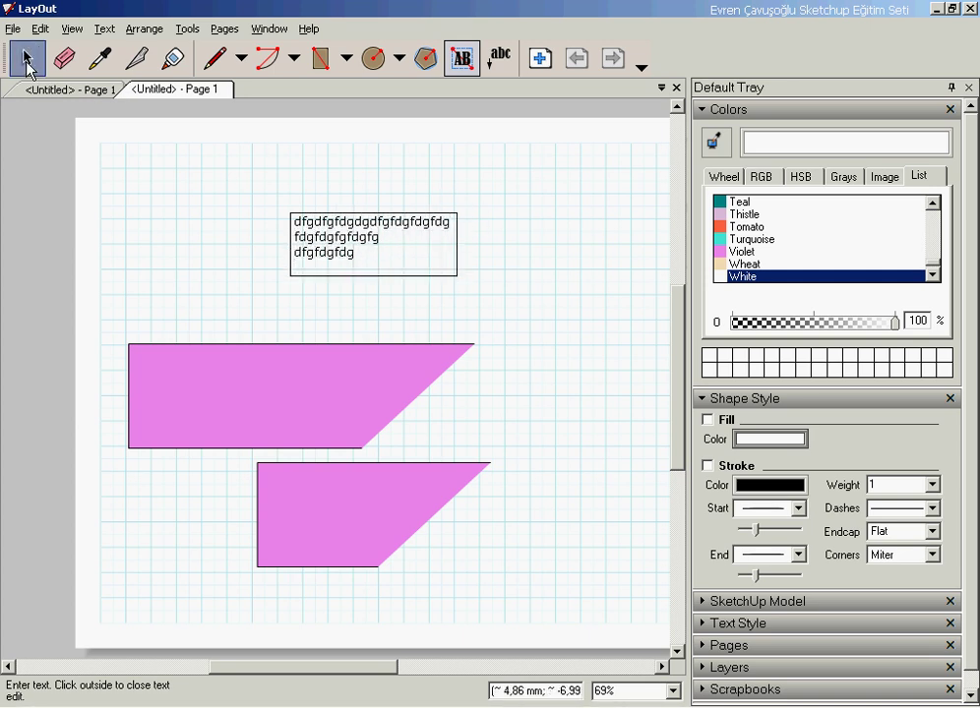
click(108, 273)
click(330, 252)
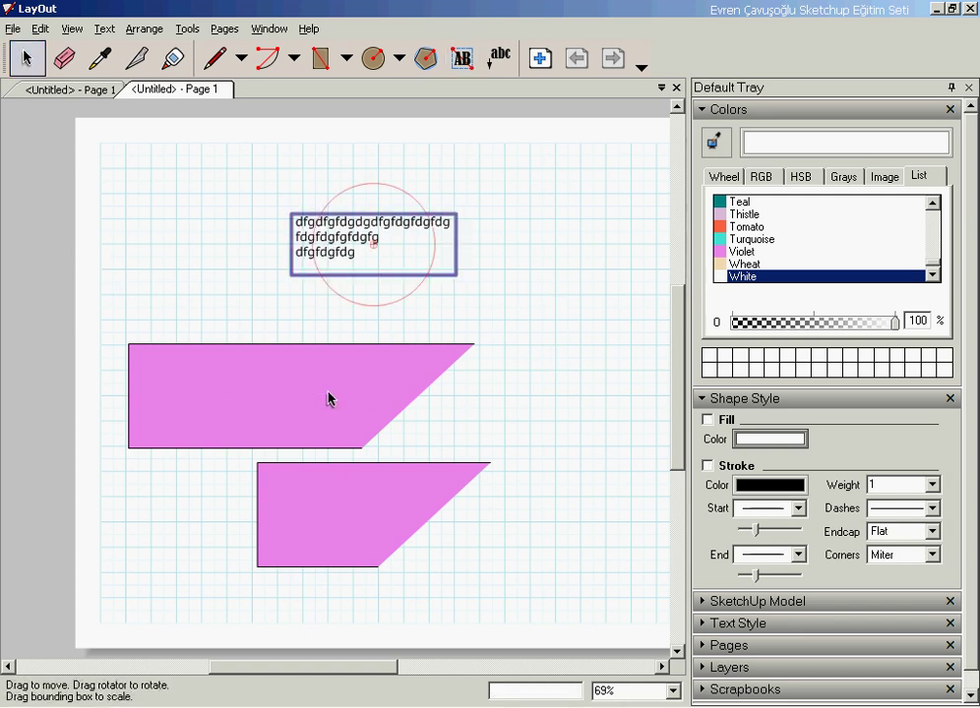
mouse_move(414, 199)
mouse_down()
mouse_move(415, 166)
mouse_move(415, 190)
mouse_up()
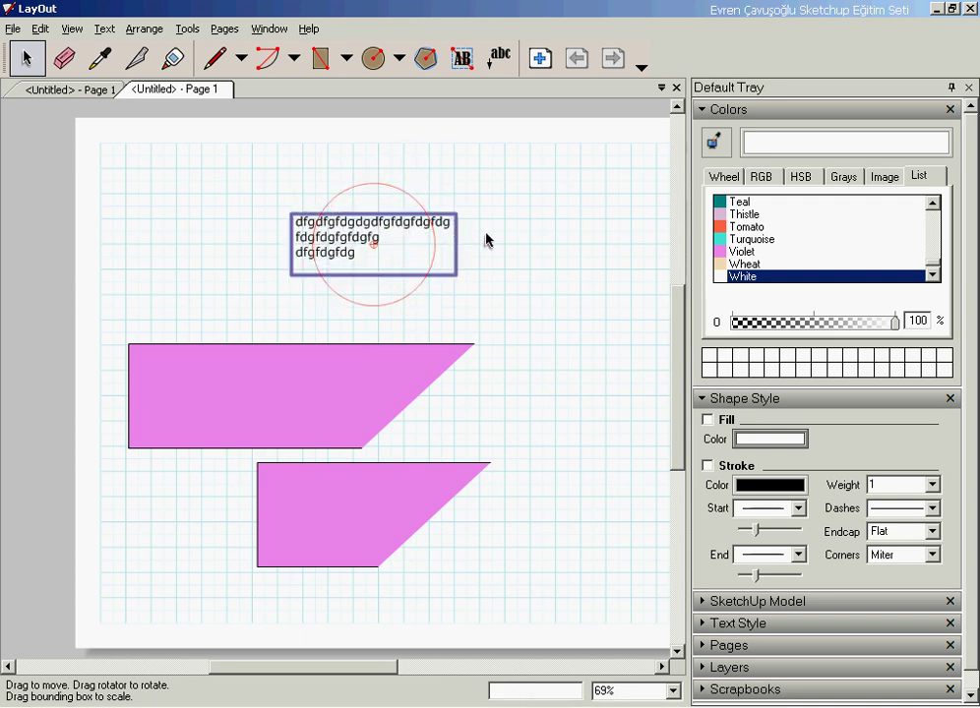
drag(457, 241, 637, 237)
click(640, 184)
Narrow the text box to half width, move it to the upper right, and collapse Shape Style
click(356, 239)
drag(322, 252, 322, 215)
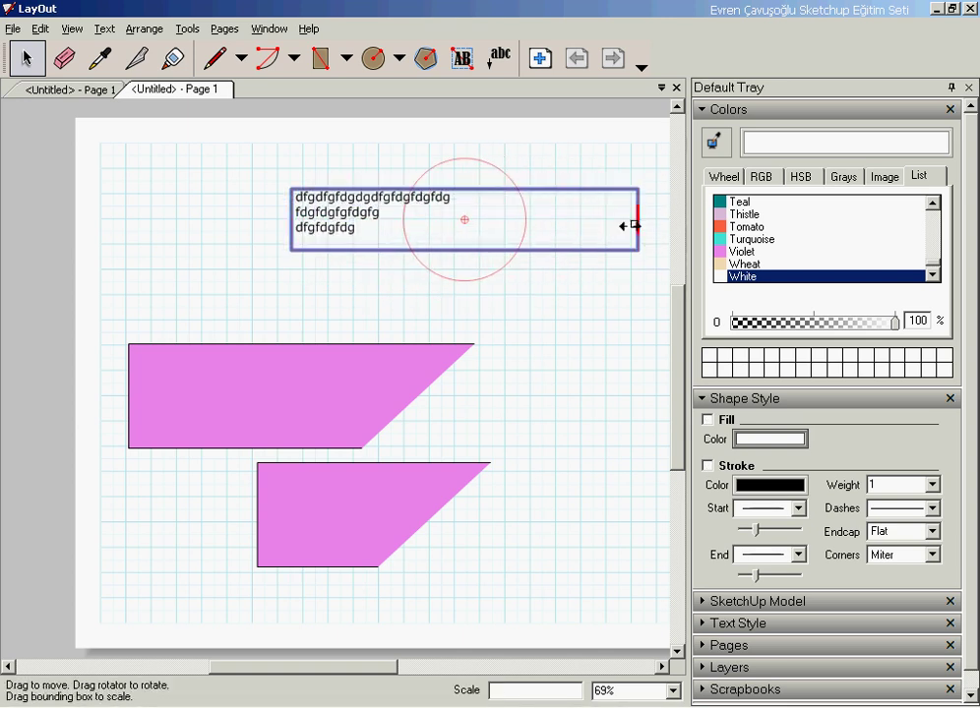
drag(637, 219, 464, 221)
drag(335, 203, 488, 185)
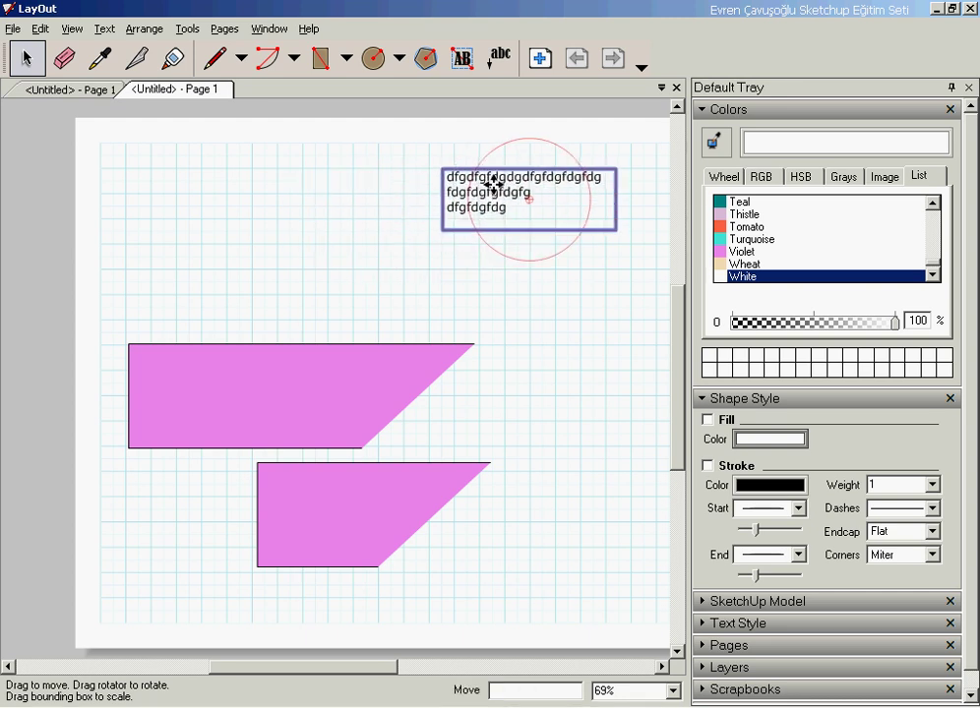
click(556, 311)
click(531, 216)
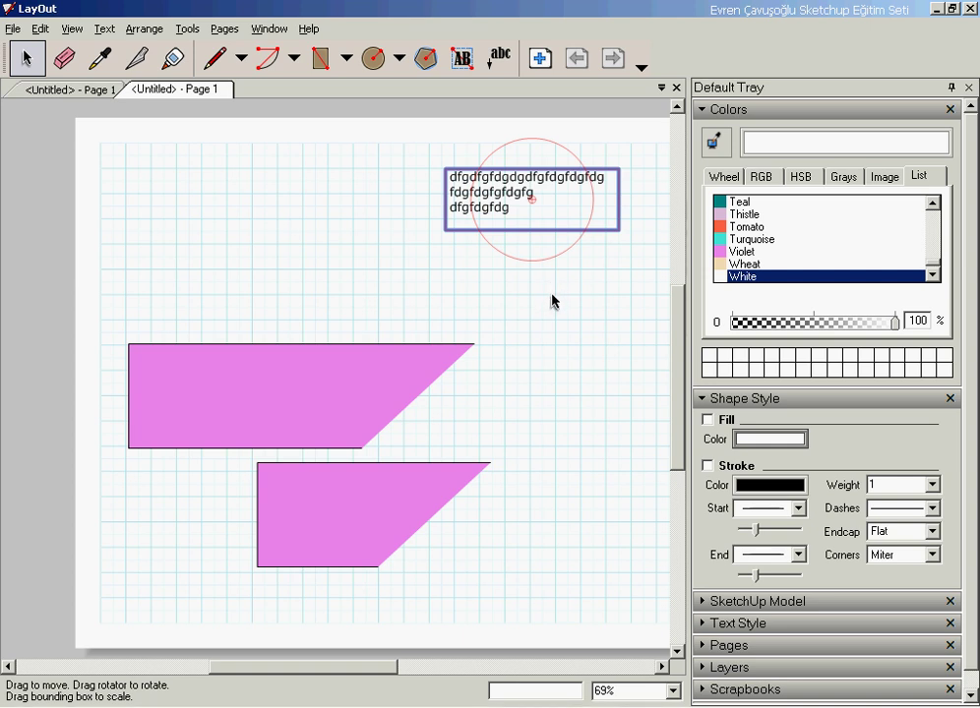
click(702, 399)
Enlarge the sample text to 20 pt, shrink its box, then delete the text block
click(702, 442)
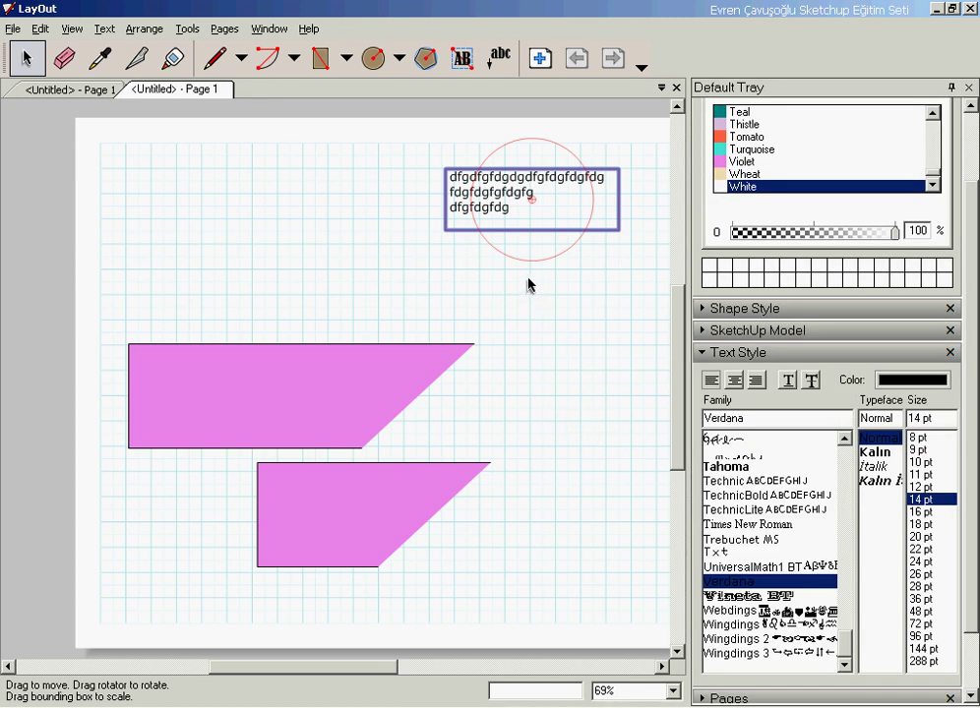
click(919, 537)
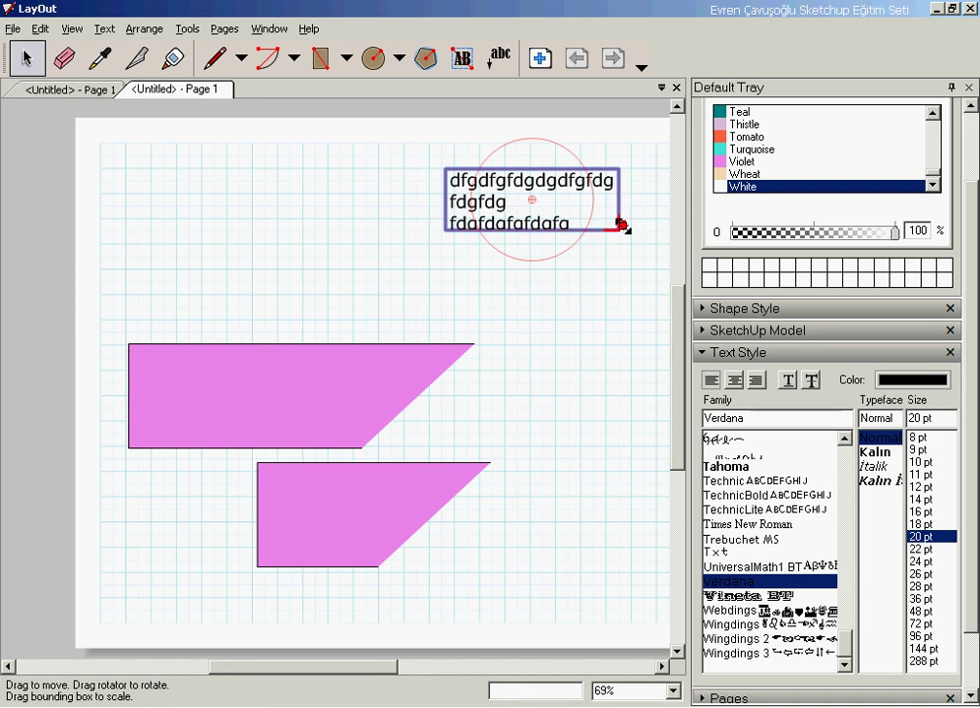
mouse_move(622, 225)
mouse_down()
mouse_move(554, 205)
mouse_move(586, 267)
mouse_move(632, 304)
mouse_move(654, 233)
mouse_move(647, 243)
mouse_up()
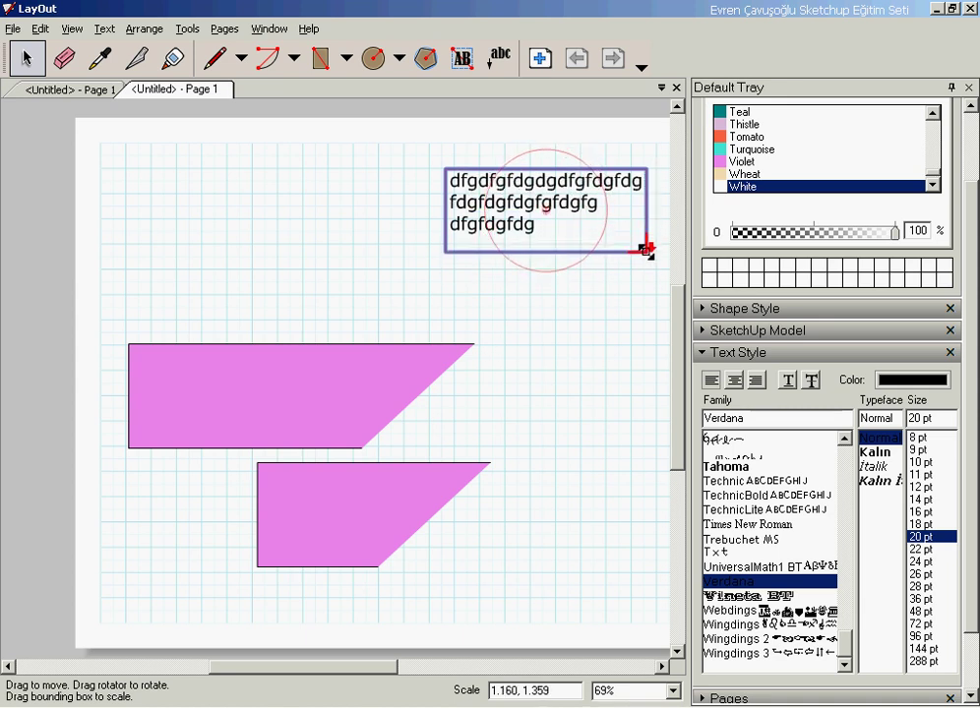
click(607, 317)
click(526, 203)
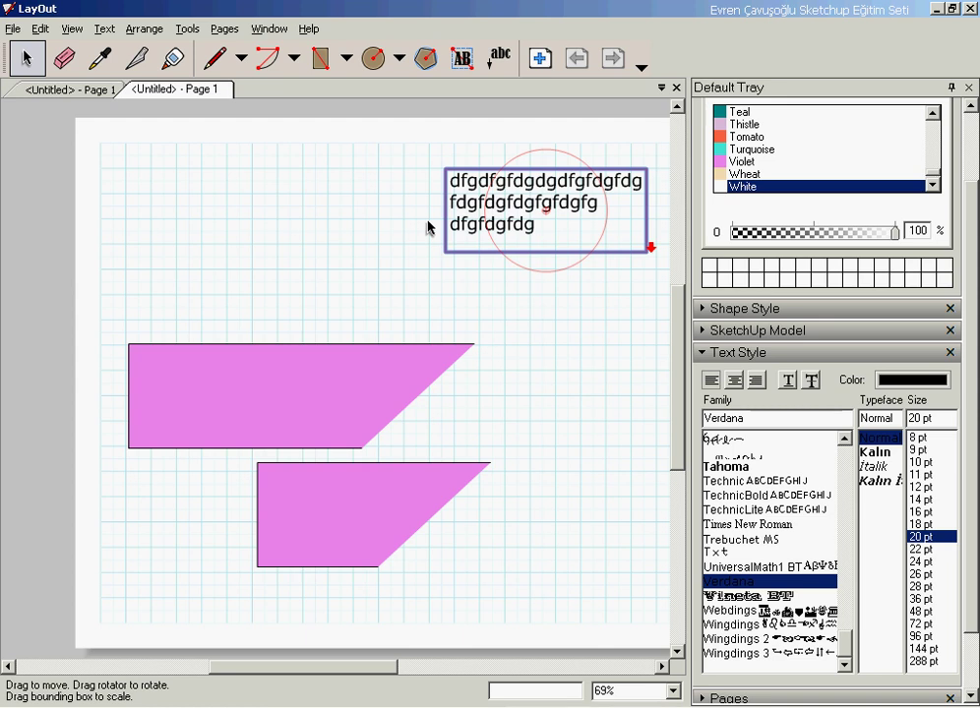
key(Delete)
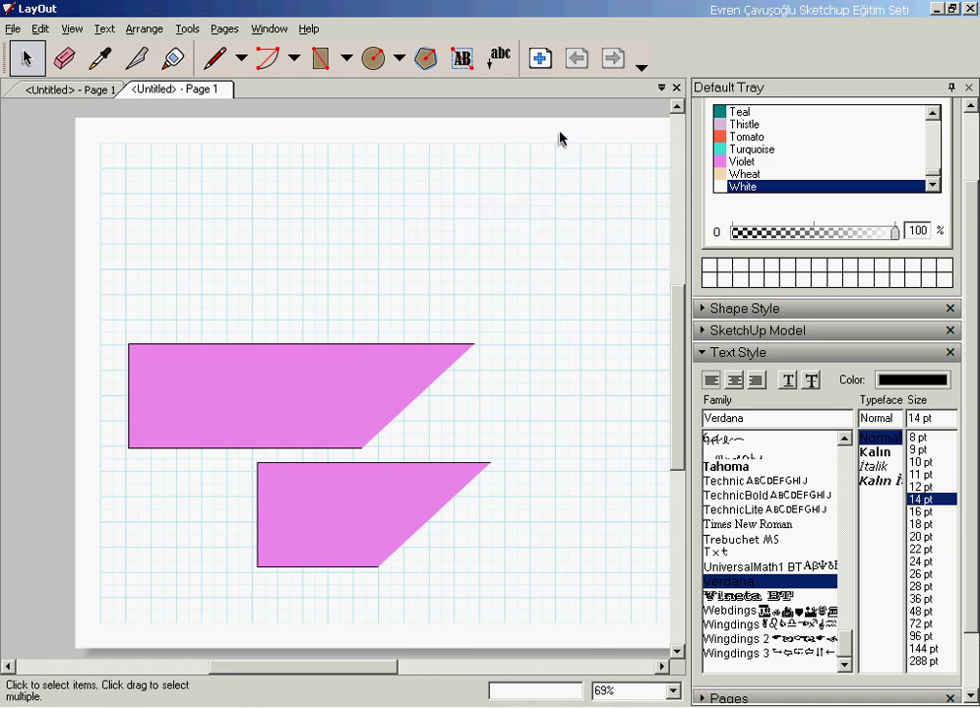
Add an upper-right label 'fdgdfgdfgdfgfg' whose arrow anchors in the upper shape, rotated slightly
click(496, 64)
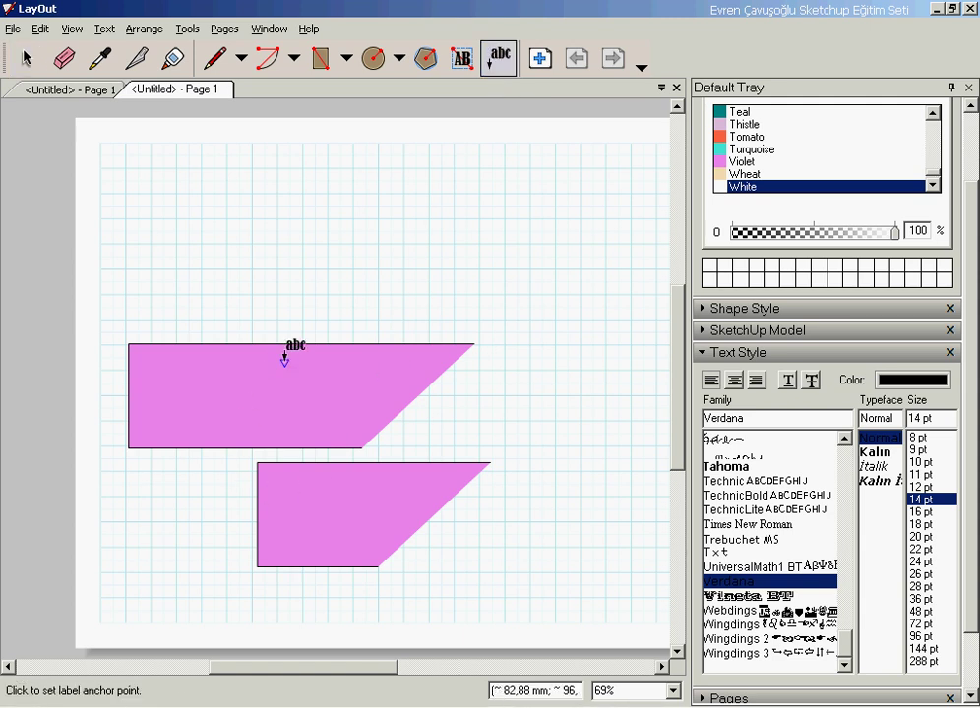
click(255, 381)
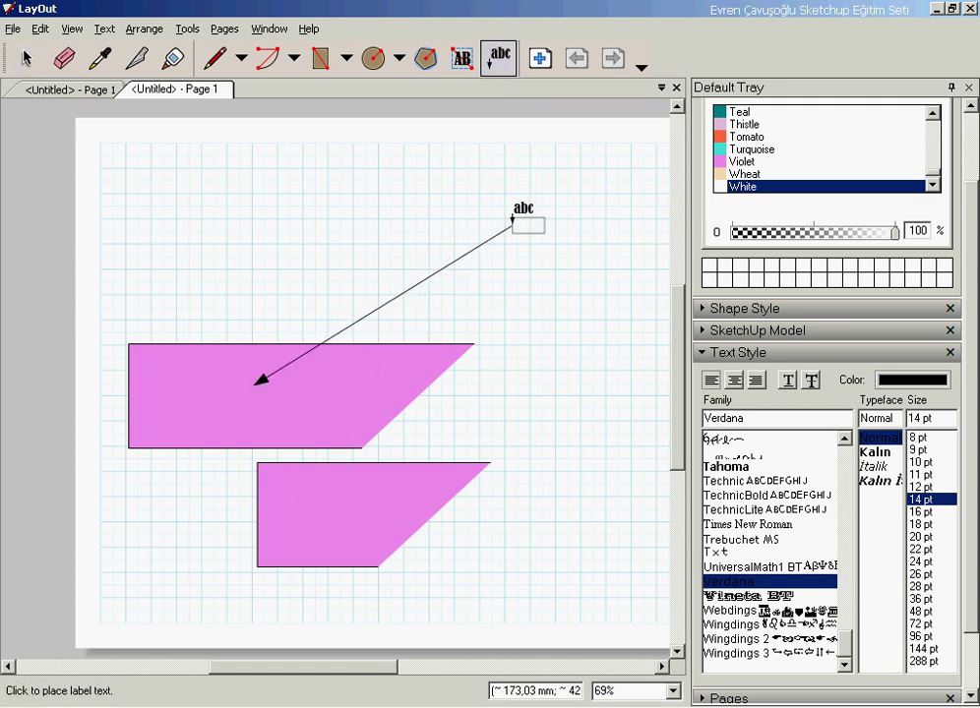
click(513, 227)
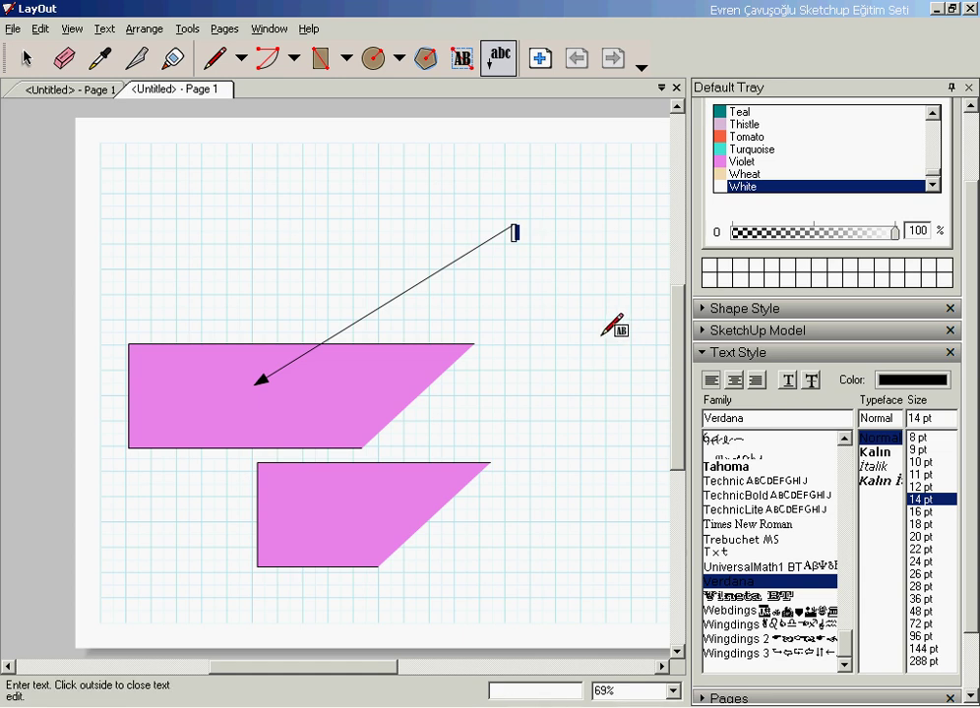
text(fdgdfgdfgdfgfg)
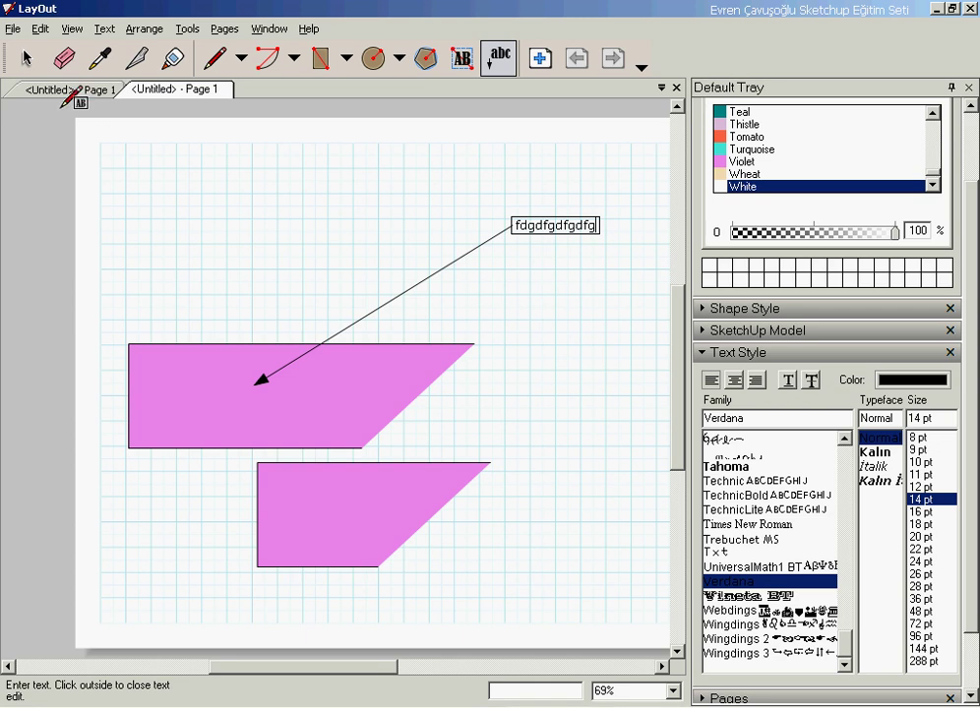
click(26, 58)
click(564, 361)
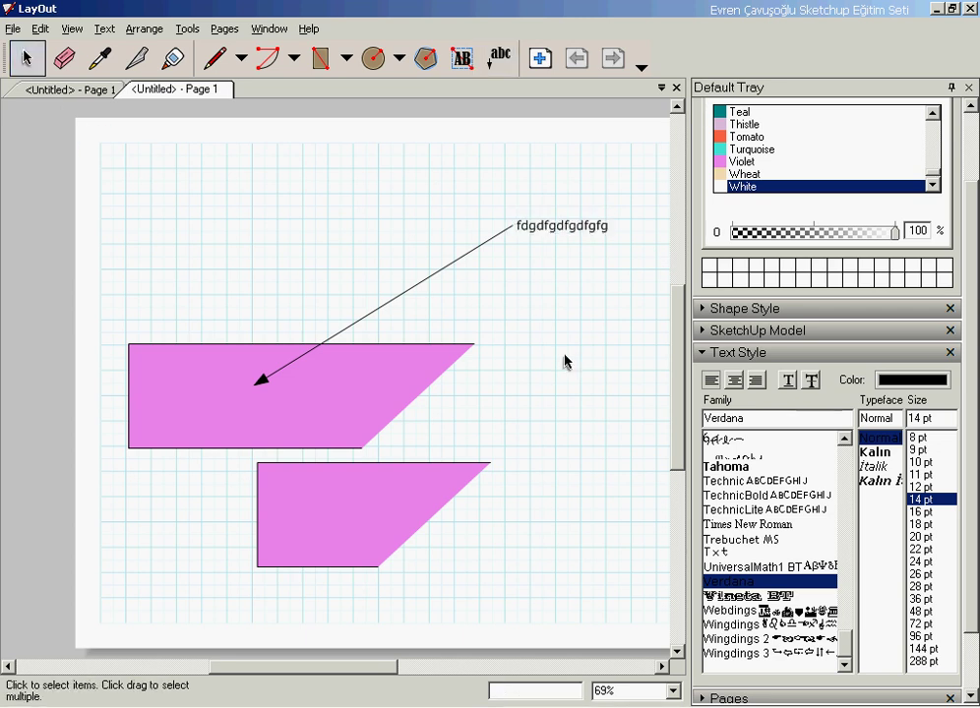
click(565, 225)
mouse_move(583, 172)
mouse_down()
mouse_move(541, 141)
mouse_move(612, 269)
mouse_move(583, 168)
mouse_move(525, 234)
mouse_move(615, 210)
mouse_move(572, 179)
mouse_move(590, 289)
mouse_move(542, 190)
mouse_move(619, 214)
mouse_move(571, 154)
mouse_move(597, 188)
mouse_move(581, 168)
mouse_up()
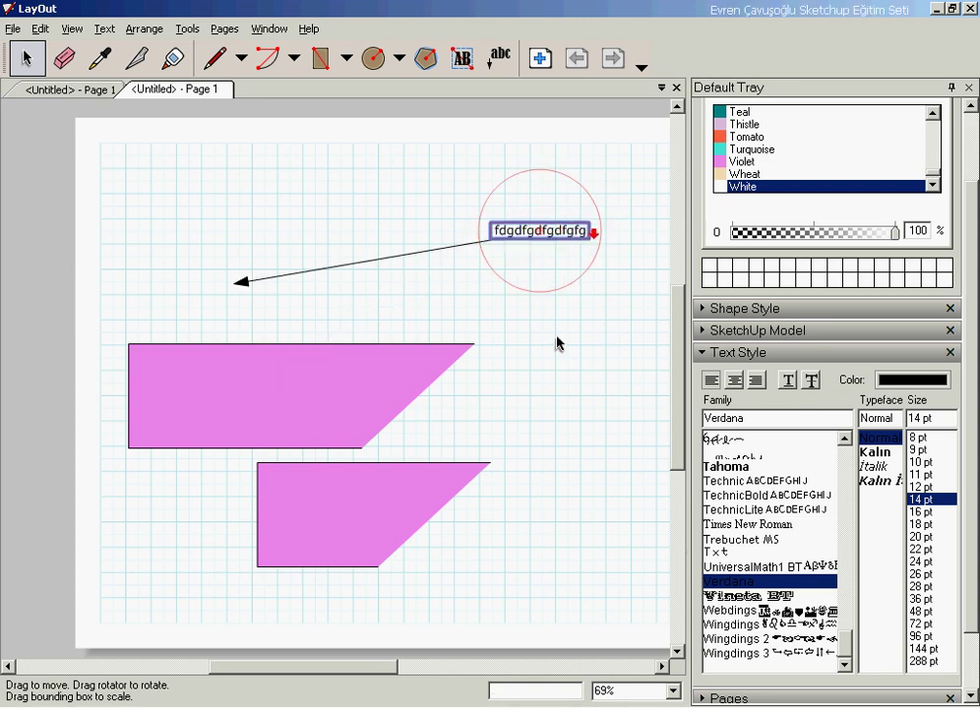
Give the leader line an end arrowhead, enlarging the start arrowhead and shrinking the end one
click(383, 258)
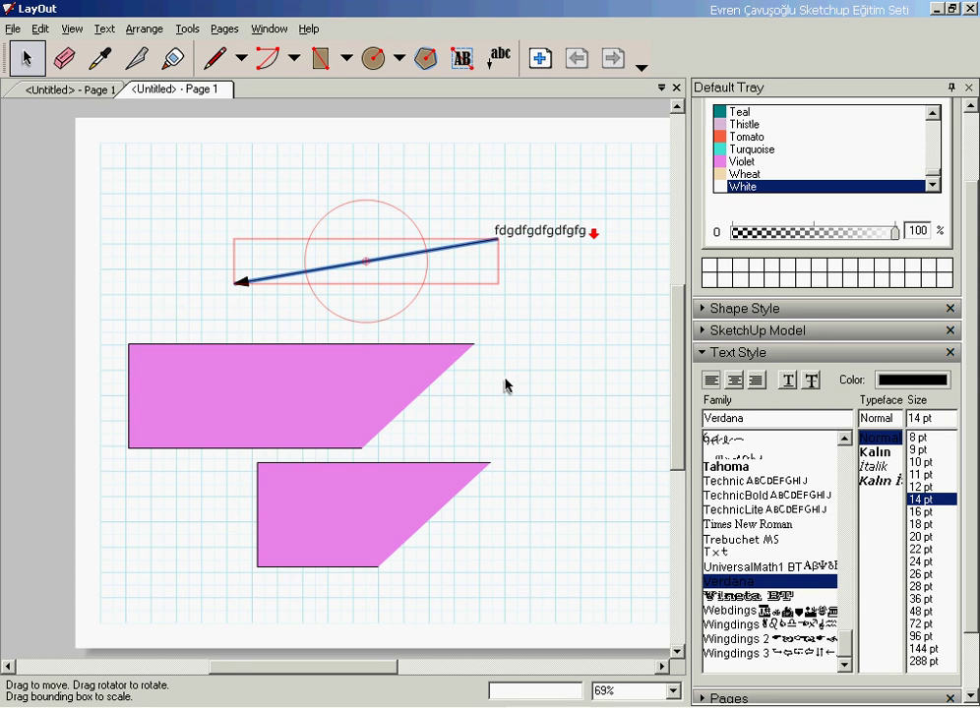
click(702, 308)
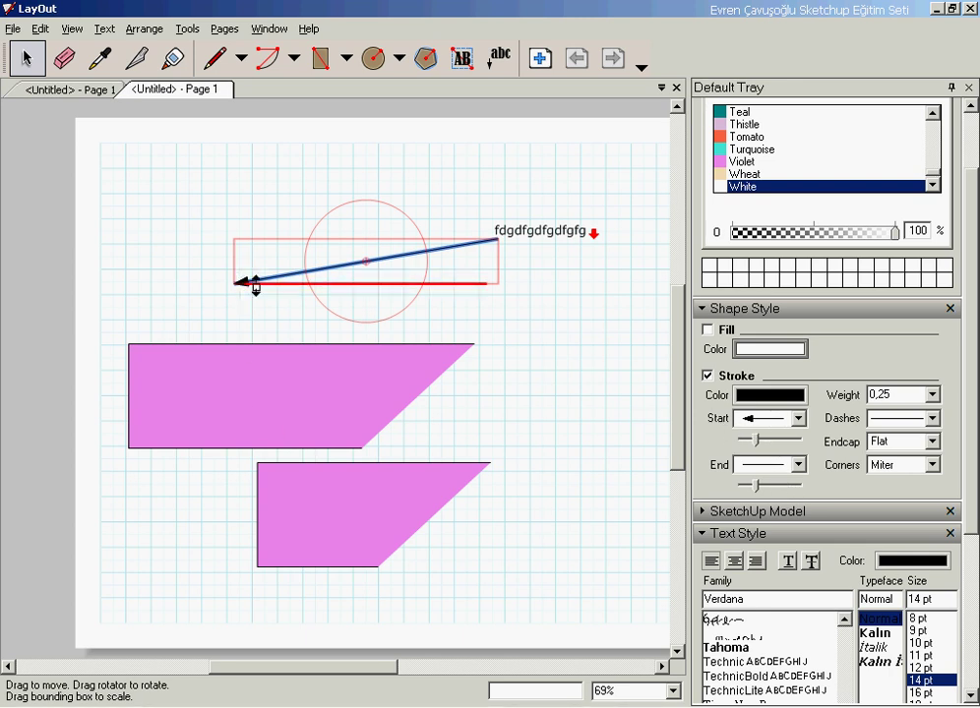
click(797, 465)
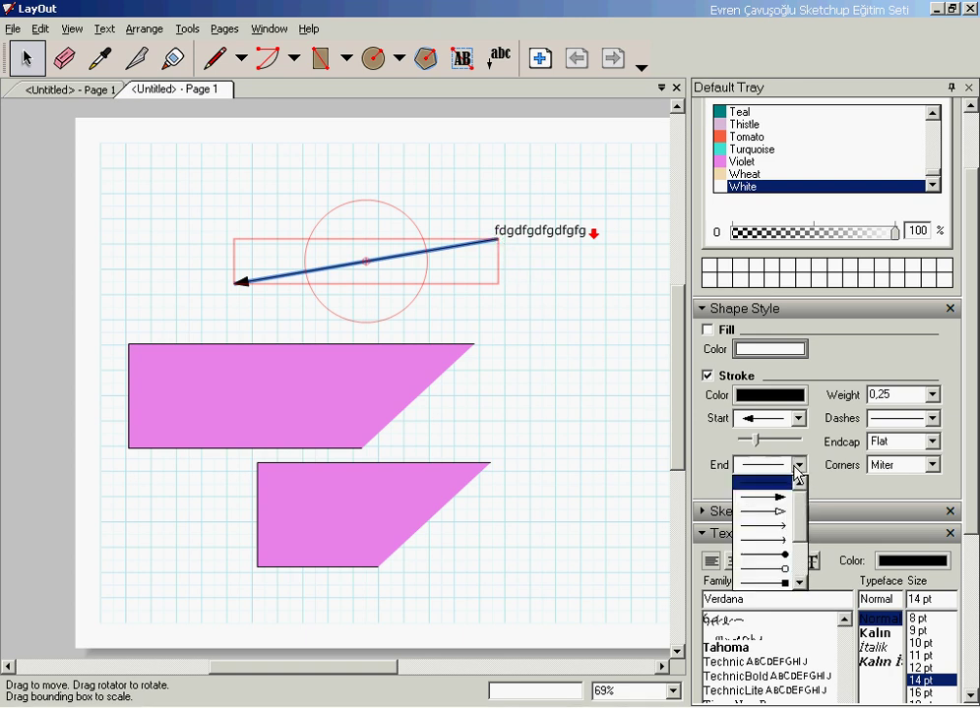
click(773, 500)
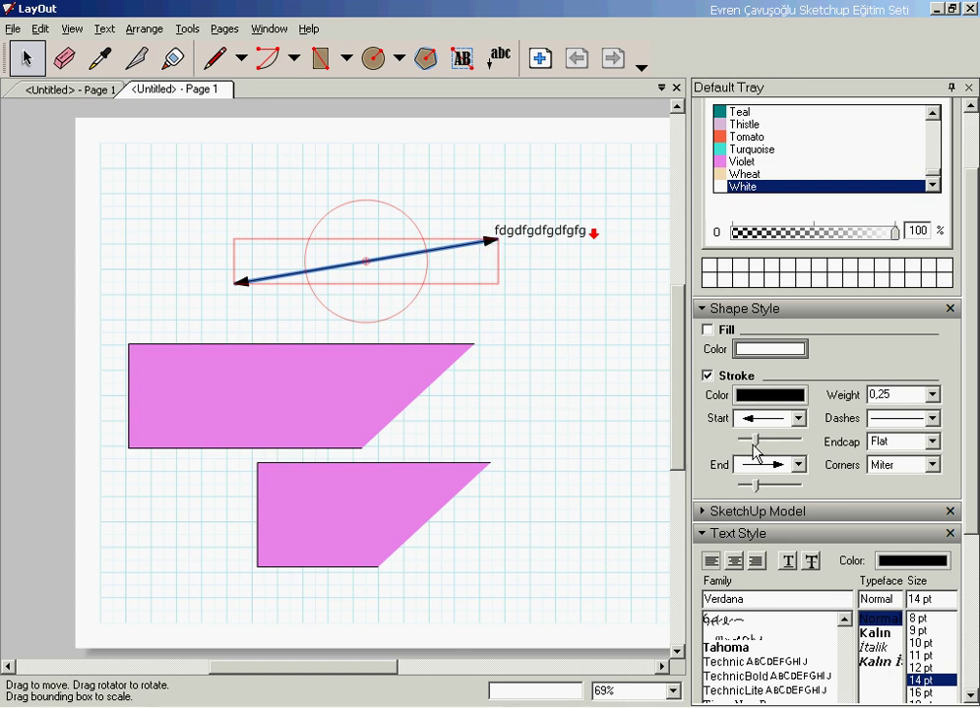
mouse_move(756, 439)
mouse_down()
mouse_move(793, 439)
mouse_move(766, 445)
mouse_up()
drag(767, 485, 755, 485)
Remove the end arrowhead again and move the leader line down onto the lower shape
mouse_move(409, 219)
mouse_down()
mouse_move(434, 202)
mouse_move(416, 168)
mouse_move(444, 232)
mouse_move(415, 155)
mouse_move(439, 206)
mouse_move(492, 235)
mouse_up()
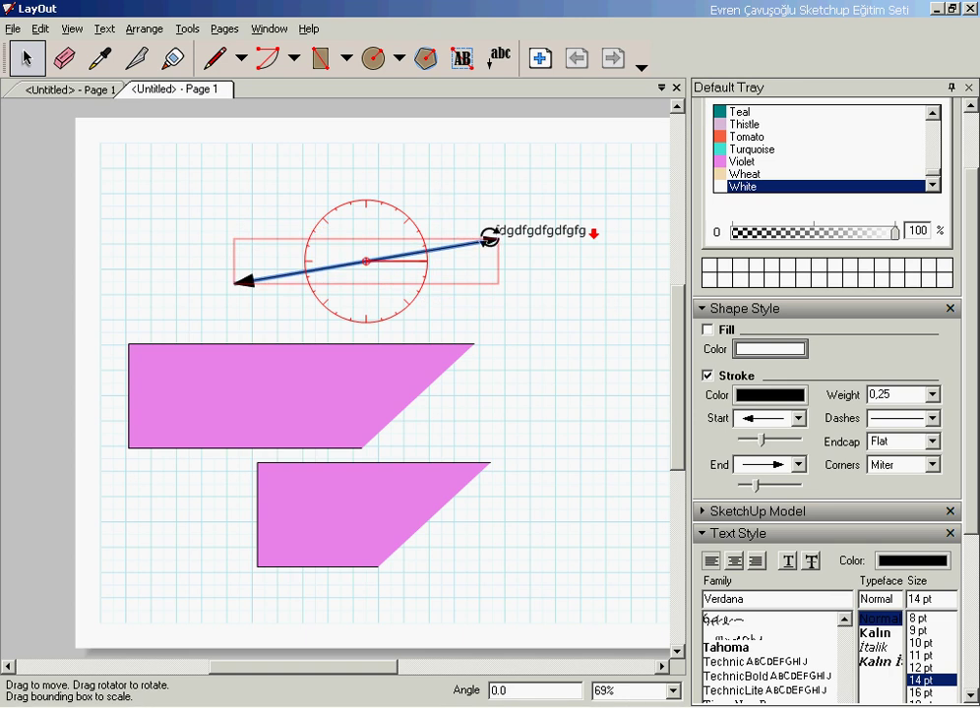
click(778, 467)
click(800, 484)
click(766, 484)
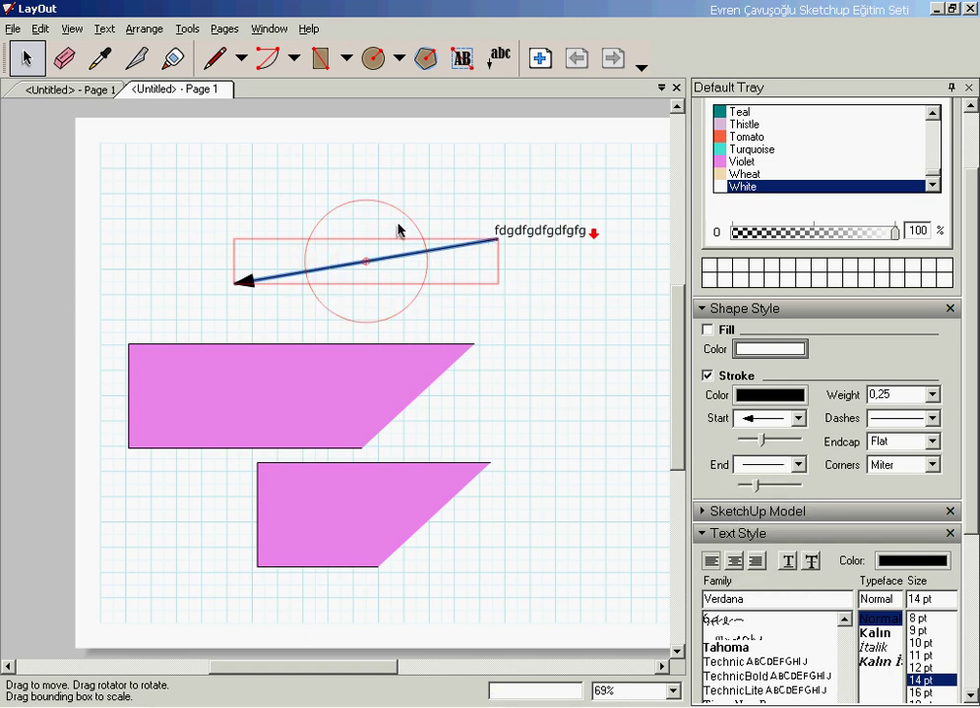
mouse_move(412, 245)
mouse_down()
mouse_move(365, 284)
mouse_move(302, 423)
mouse_move(308, 448)
mouse_up()
click(545, 431)
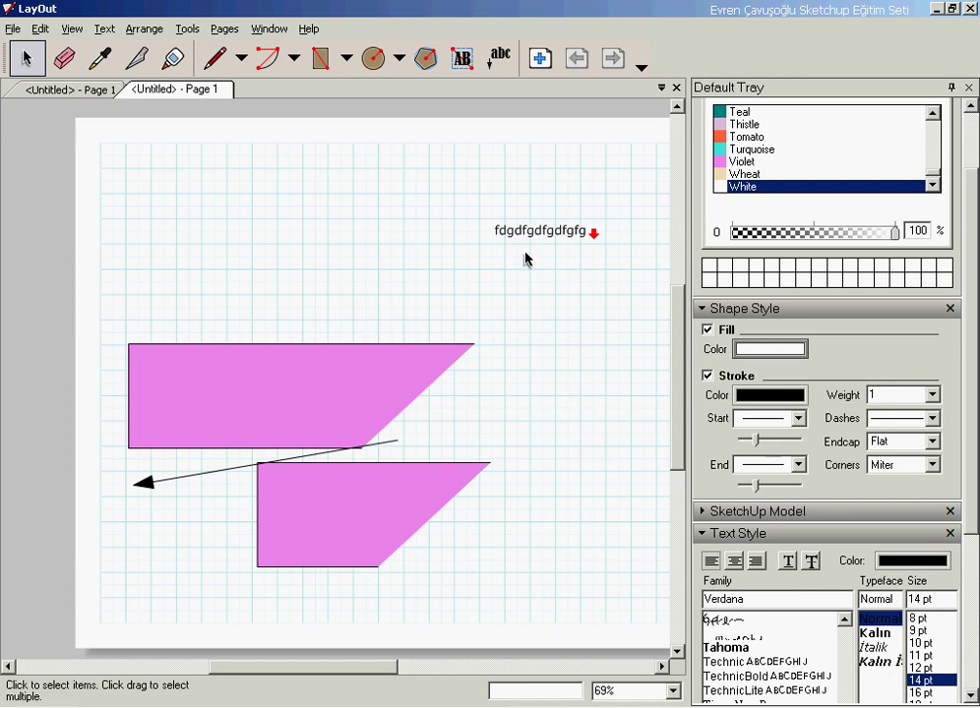
Pull the leader line's end up to the label text and rotate the label slightly
click(394, 448)
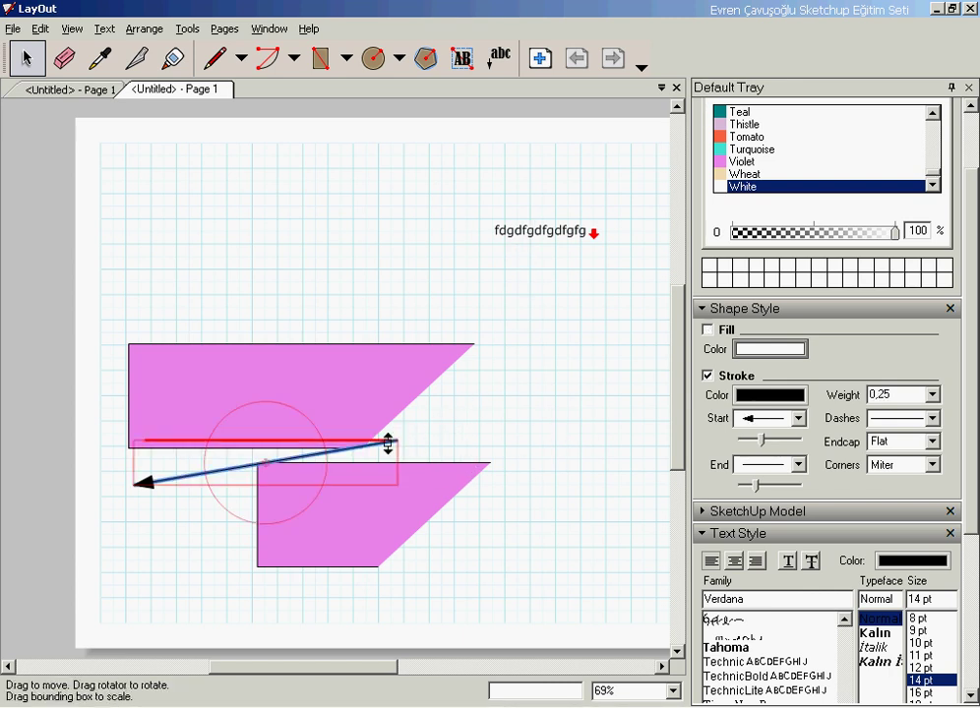
mouse_move(399, 445)
mouse_down()
mouse_move(490, 225)
mouse_move(495, 242)
mouse_up()
click(546, 297)
click(551, 230)
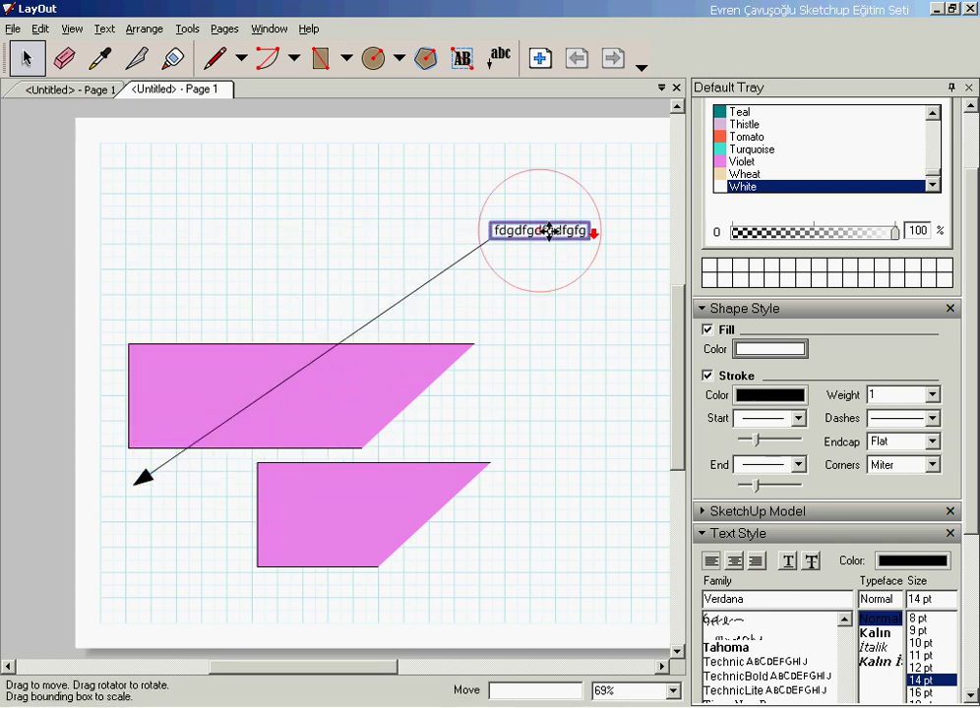
mouse_move(594, 204)
mouse_down()
mouse_move(579, 136)
mouse_move(601, 231)
mouse_move(589, 170)
mouse_move(595, 226)
mouse_move(598, 188)
mouse_move(597, 197)
mouse_up()
click(618, 181)
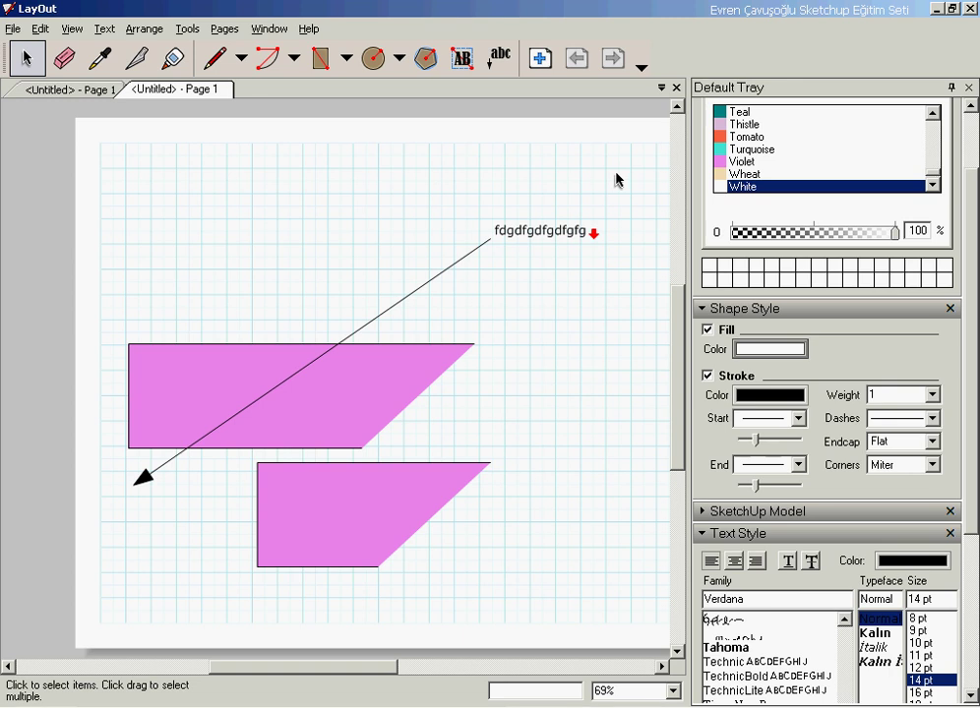
Set the leader line's stroke colour to Blanched Almond
click(450, 266)
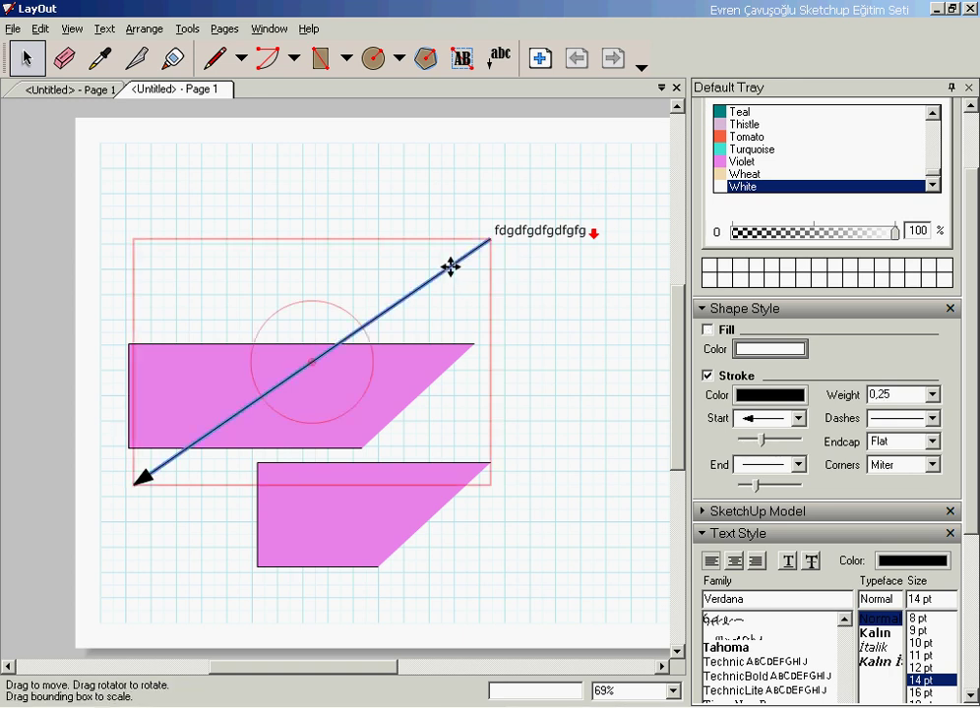
click(759, 400)
scroll(759, 401, up, 2)
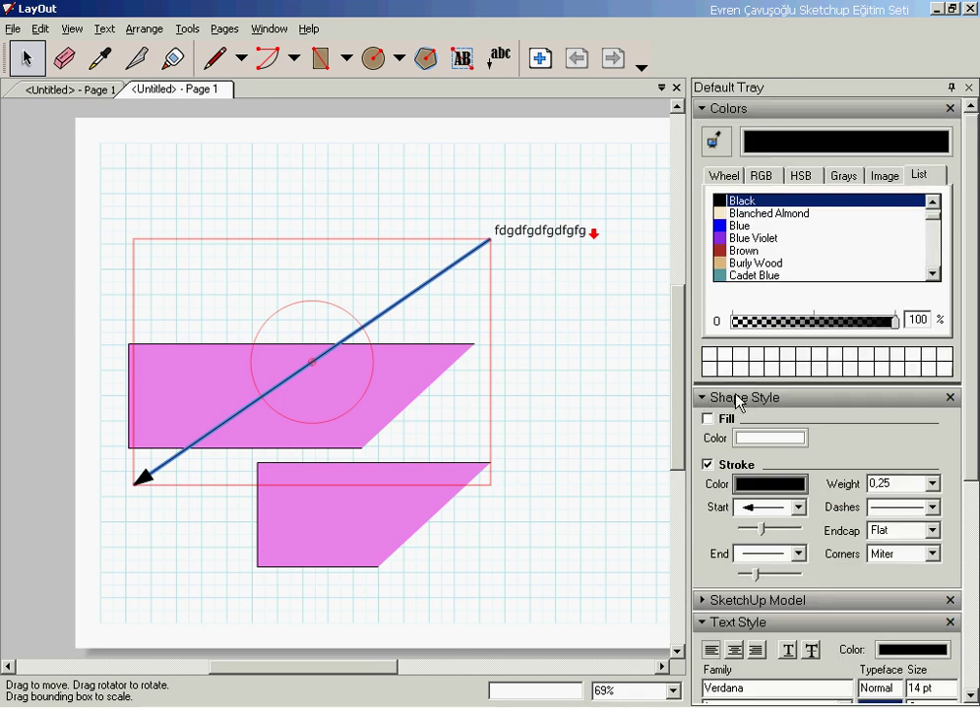
click(744, 213)
click(599, 284)
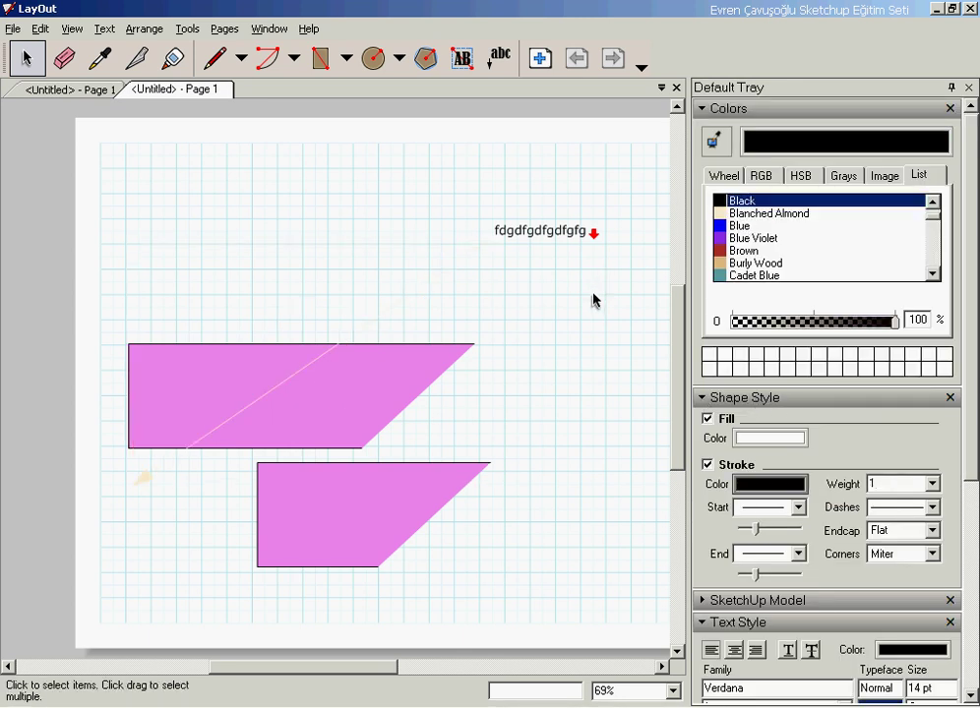
click(346, 343)
Delete the almond leader line and the label text
key(Delete)
click(519, 233)
key(Delete)
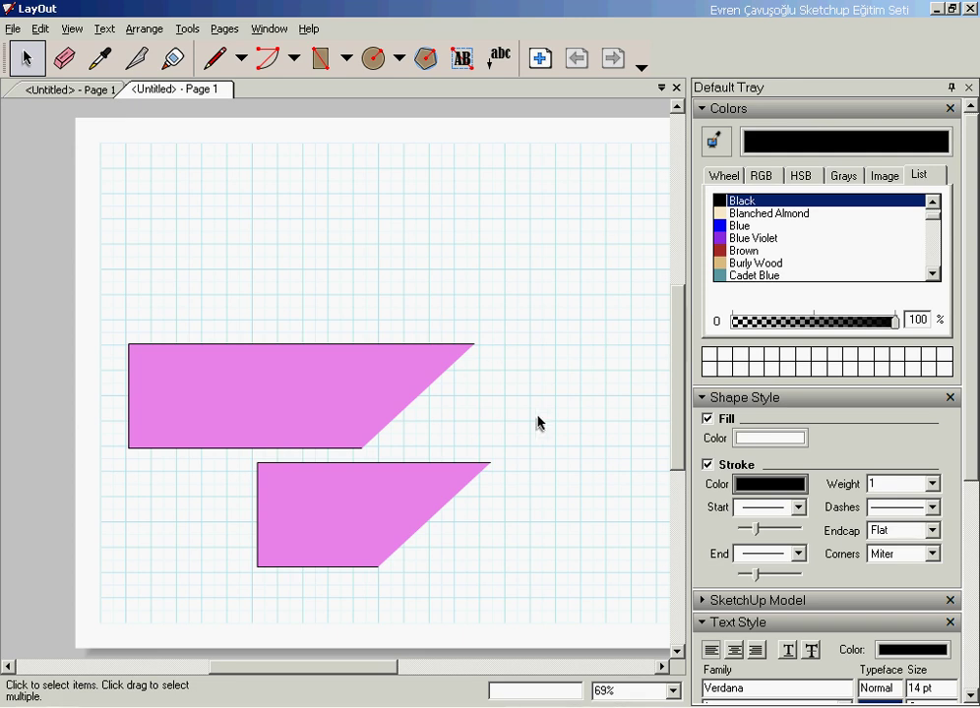
Give the lower violet shape a Brown outline and Tomato fill
click(396, 518)
click(744, 251)
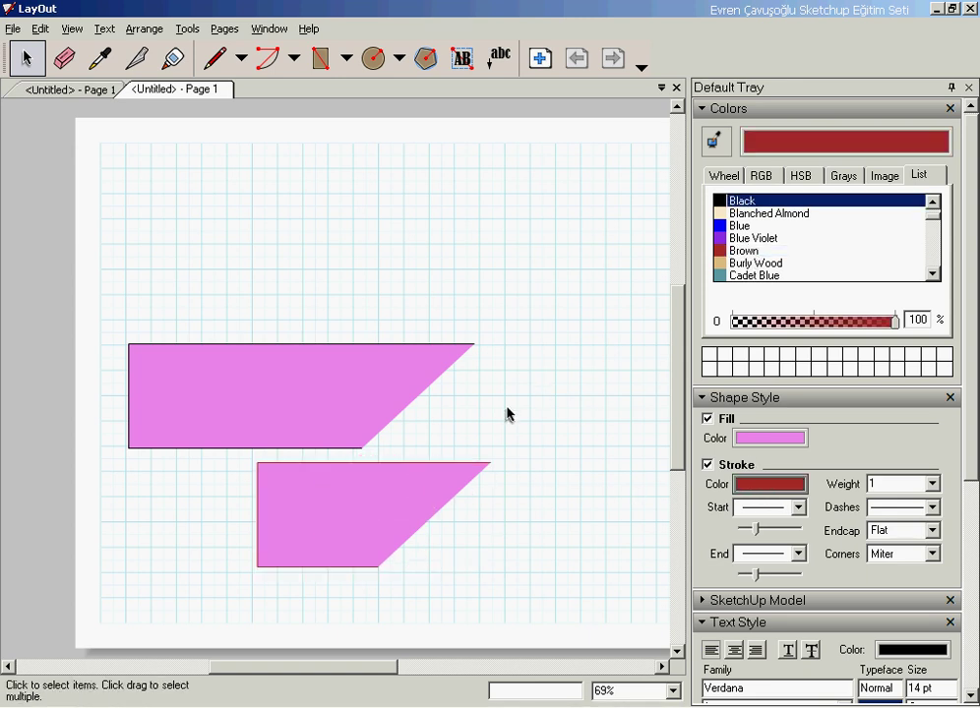
click(753, 440)
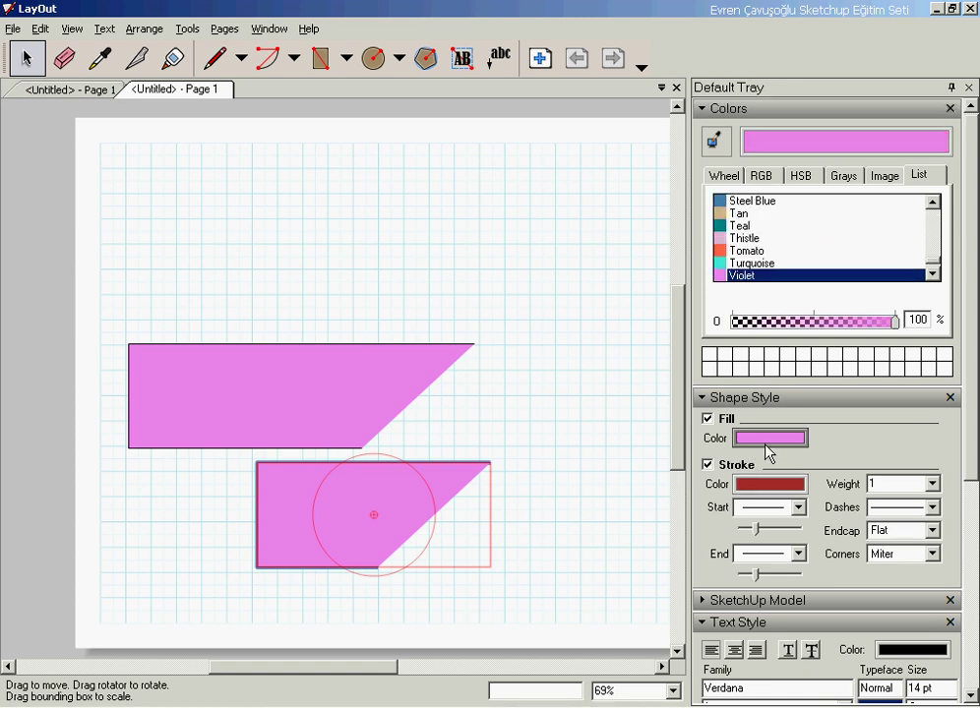
click(746, 251)
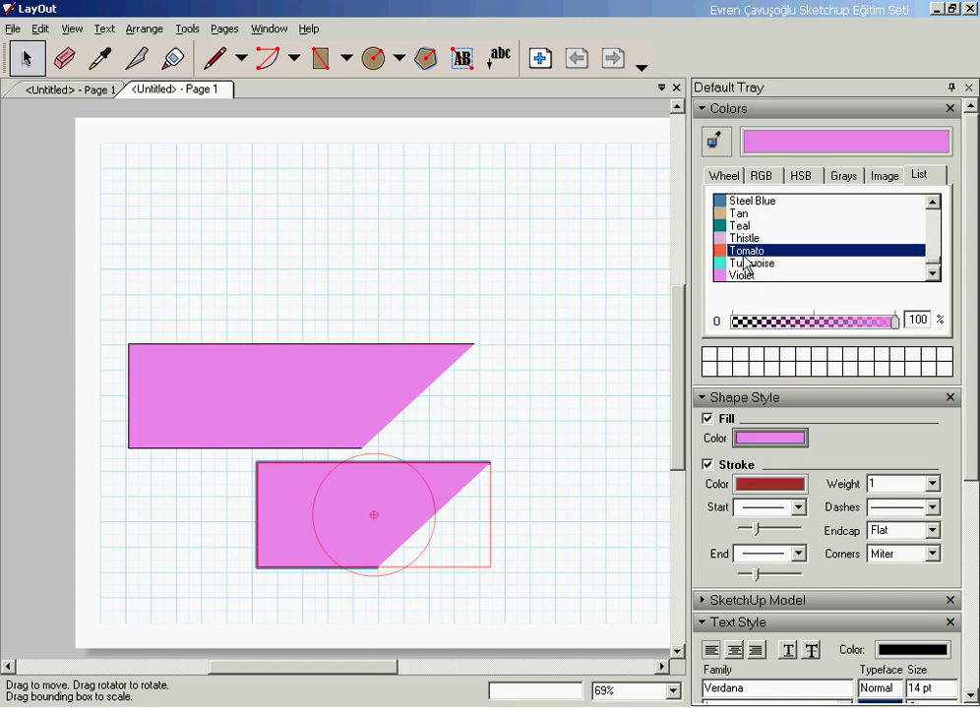
click(556, 325)
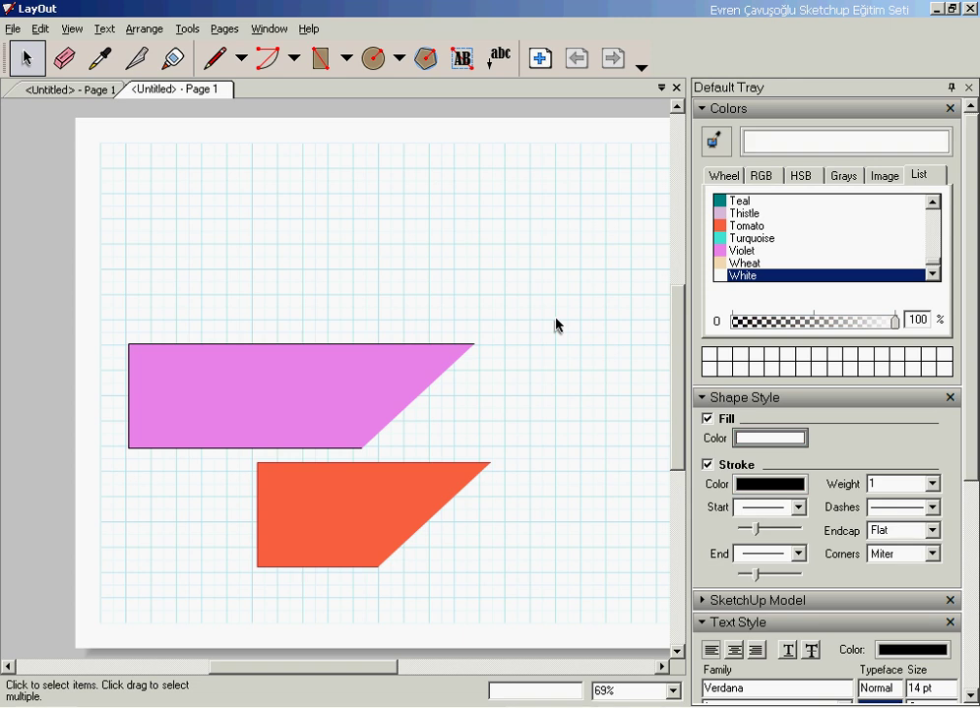
Copy the lower shape's Tomato fill and Brown outline onto the upper slanted shape
click(107, 65)
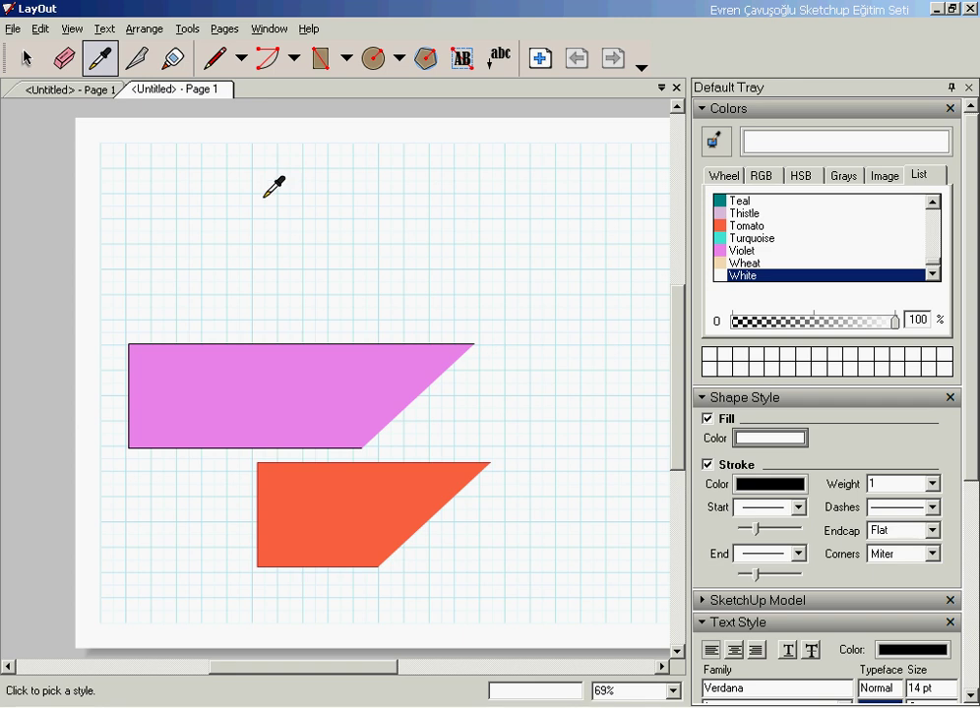
click(362, 504)
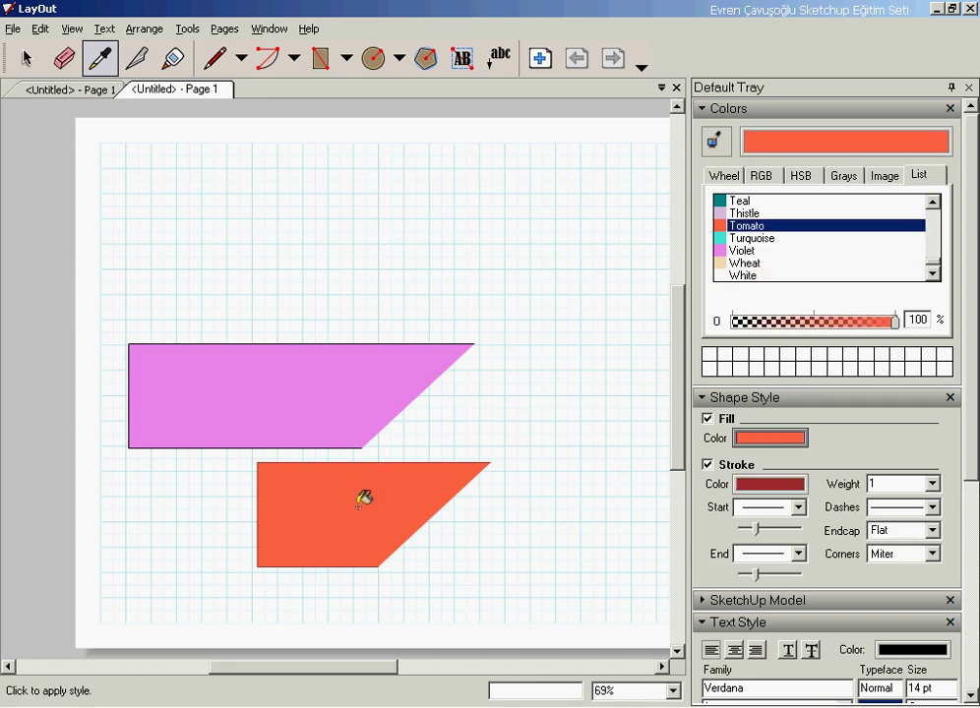
click(344, 380)
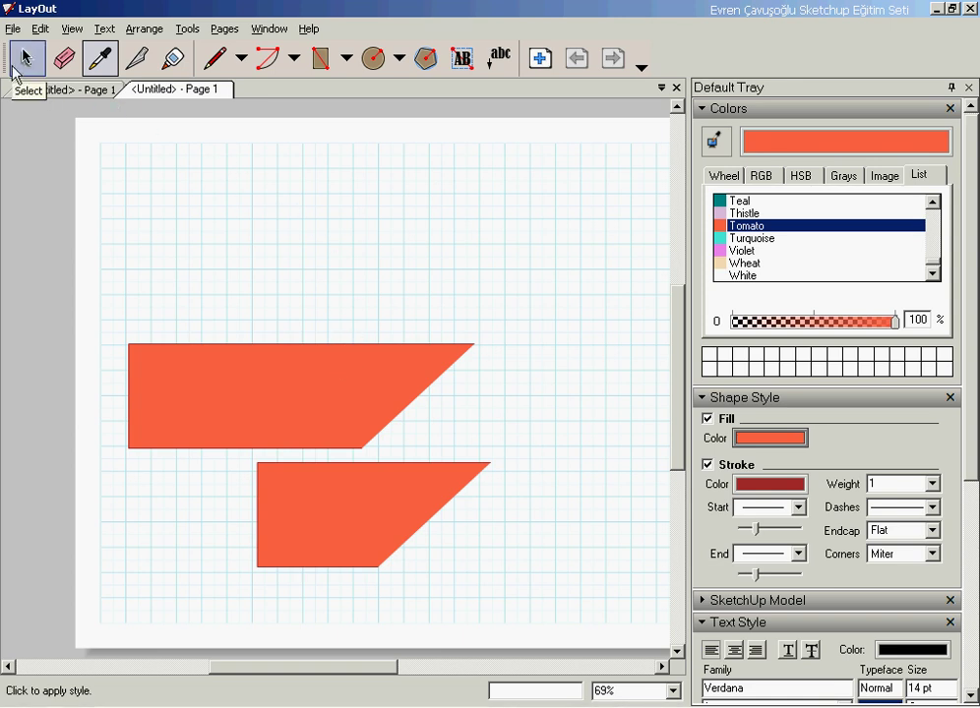
click(13, 73)
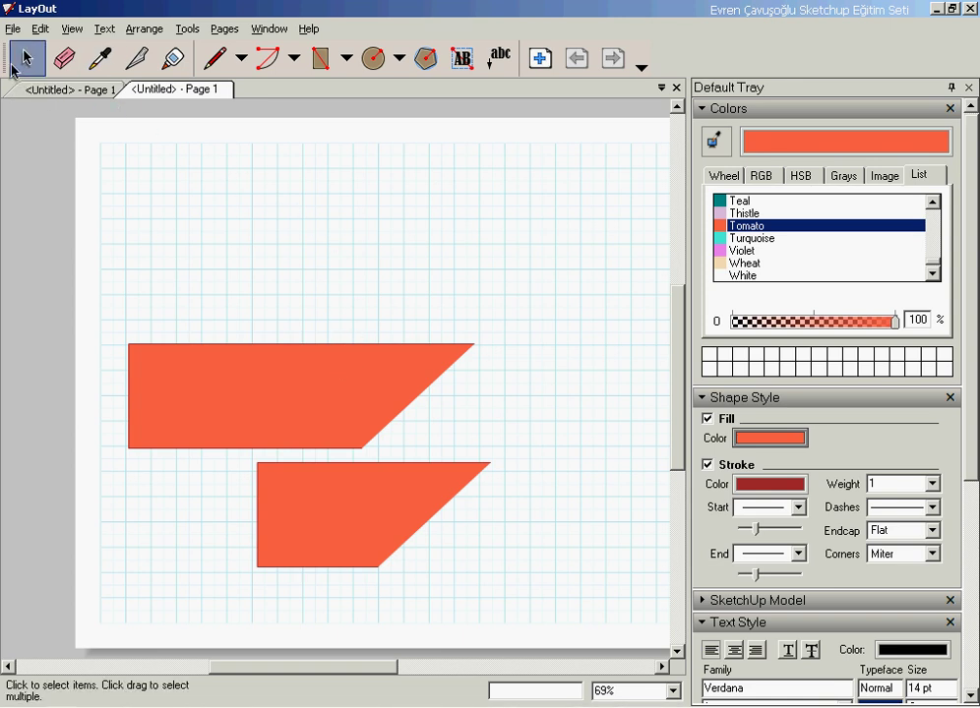